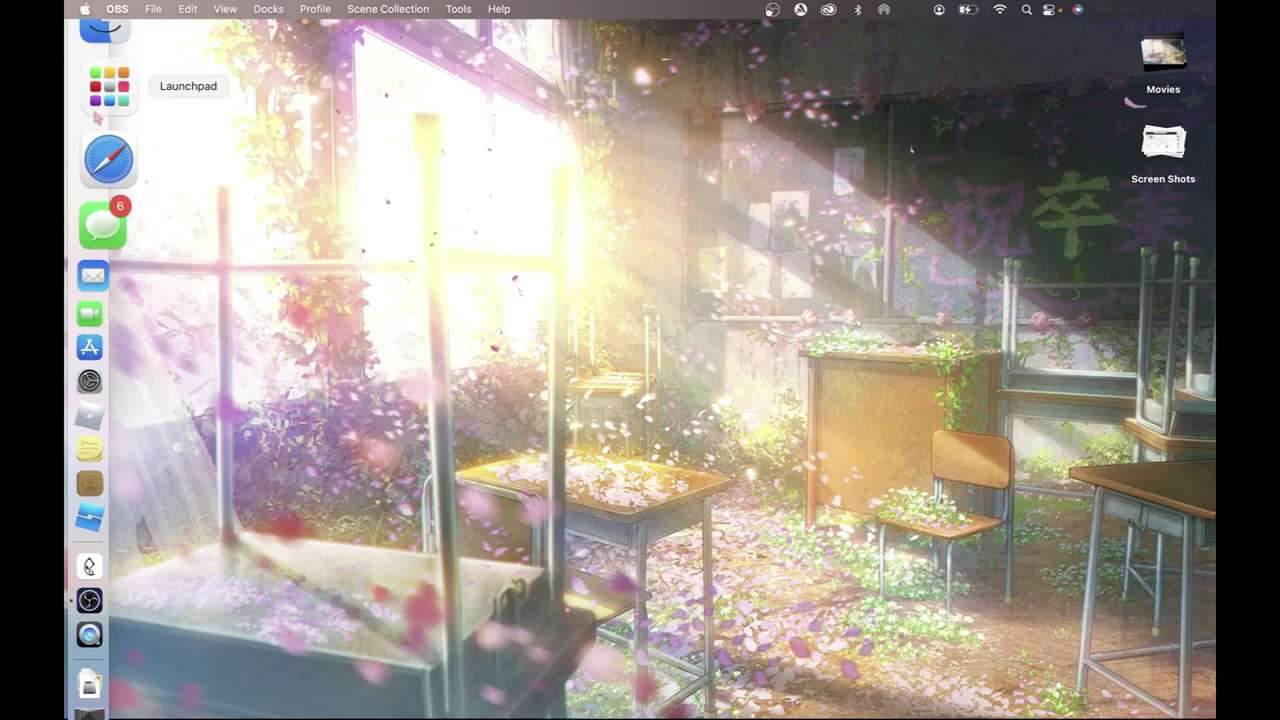
# Launch After Effects and create Comp 1 at 1280×1080, 29.97 fps, 30 seconds long.
pyautogui.click(95, 88)
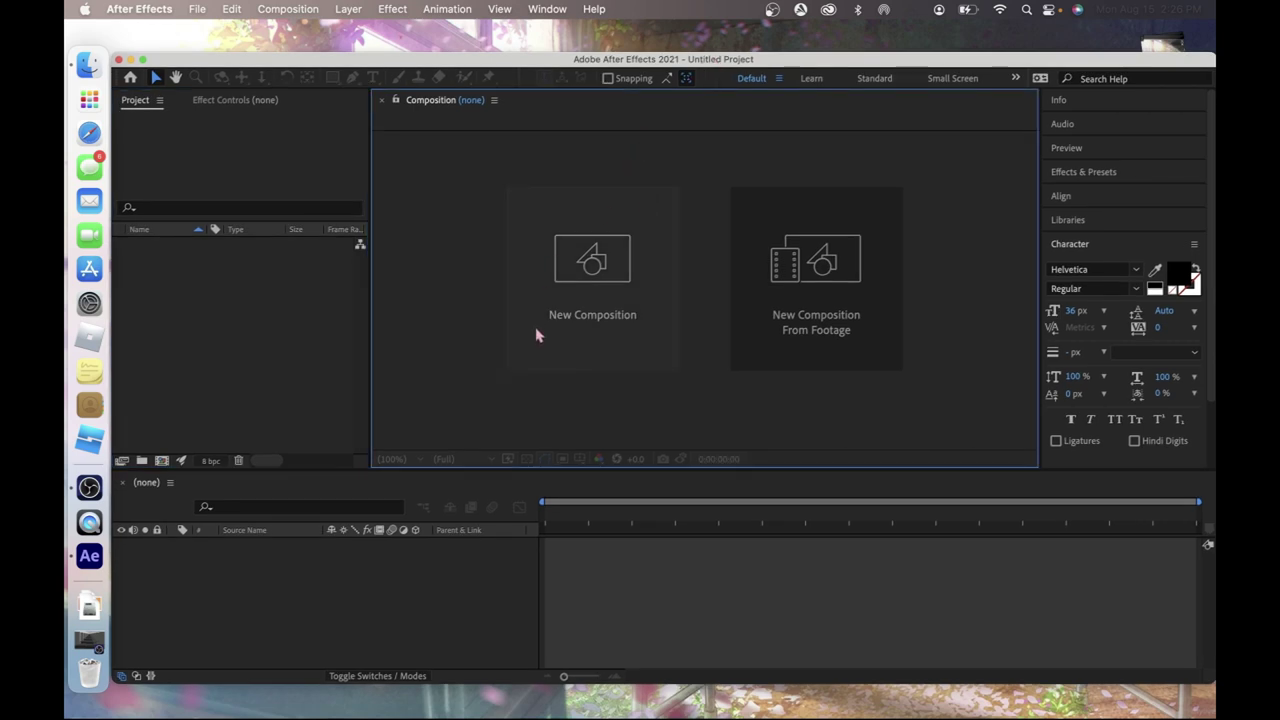
pyautogui.press('super+n')
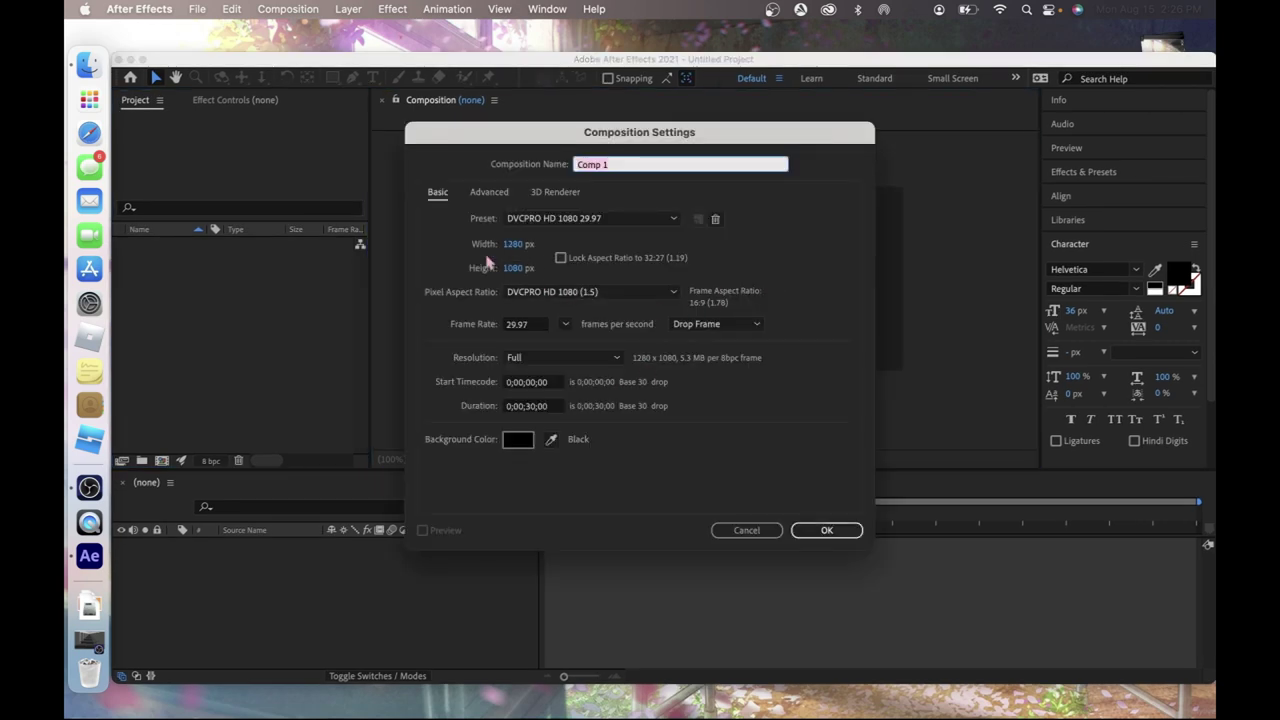
pyautogui.click(856, 535)
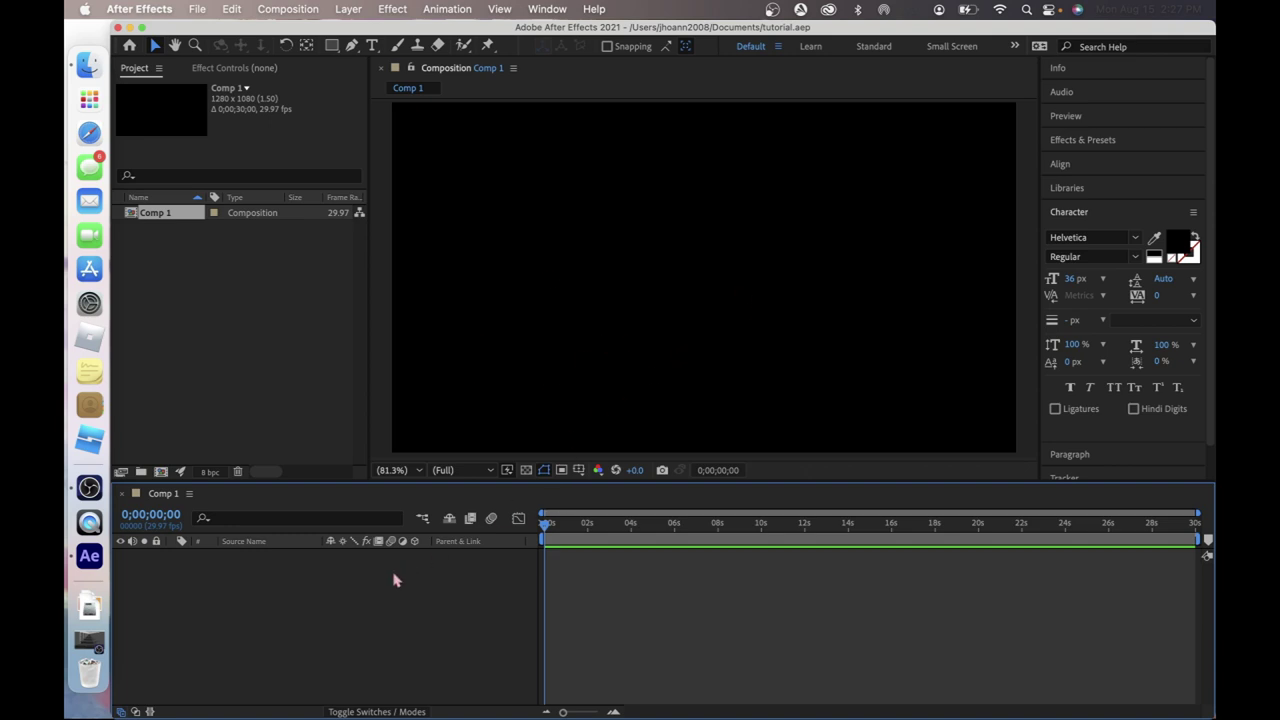
# Add a new dark gray solid layer to Comp 1.
pyautogui.rightClick(327, 600)
pyautogui.click(296, 600)
pyautogui.rightClick(298, 598)
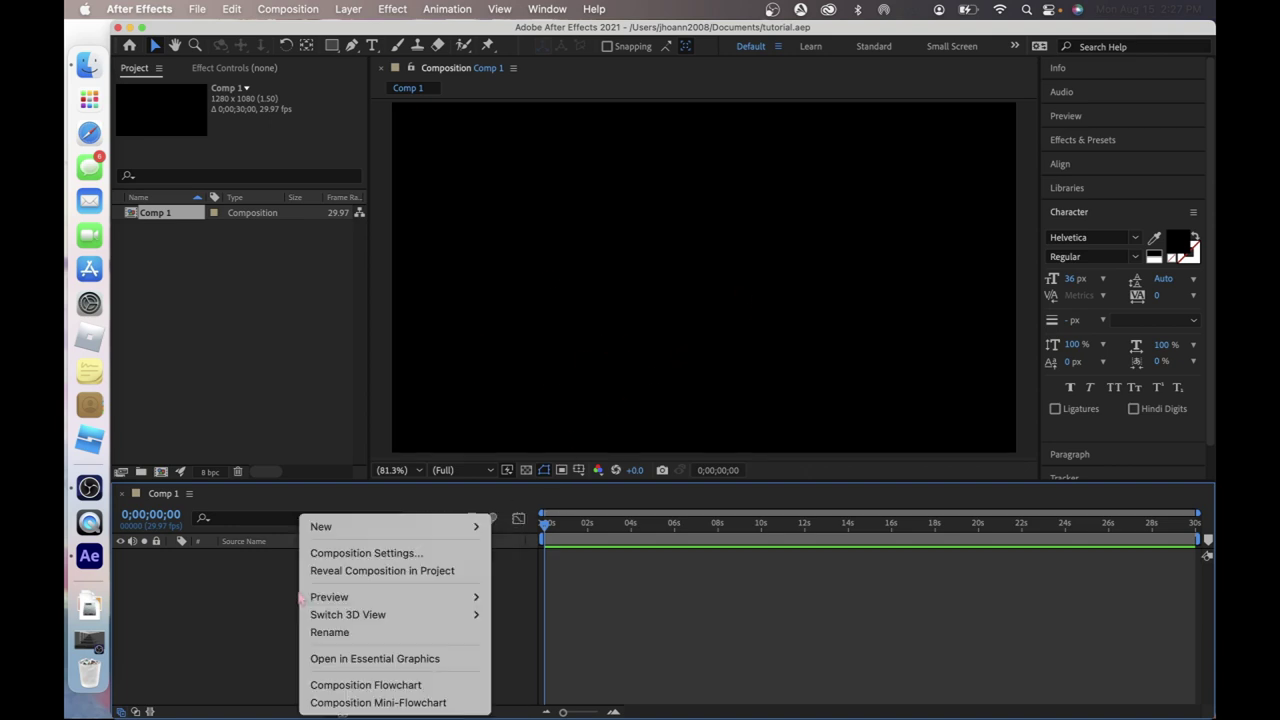
pyautogui.moveTo(325, 527)
pyautogui.click(557, 561)
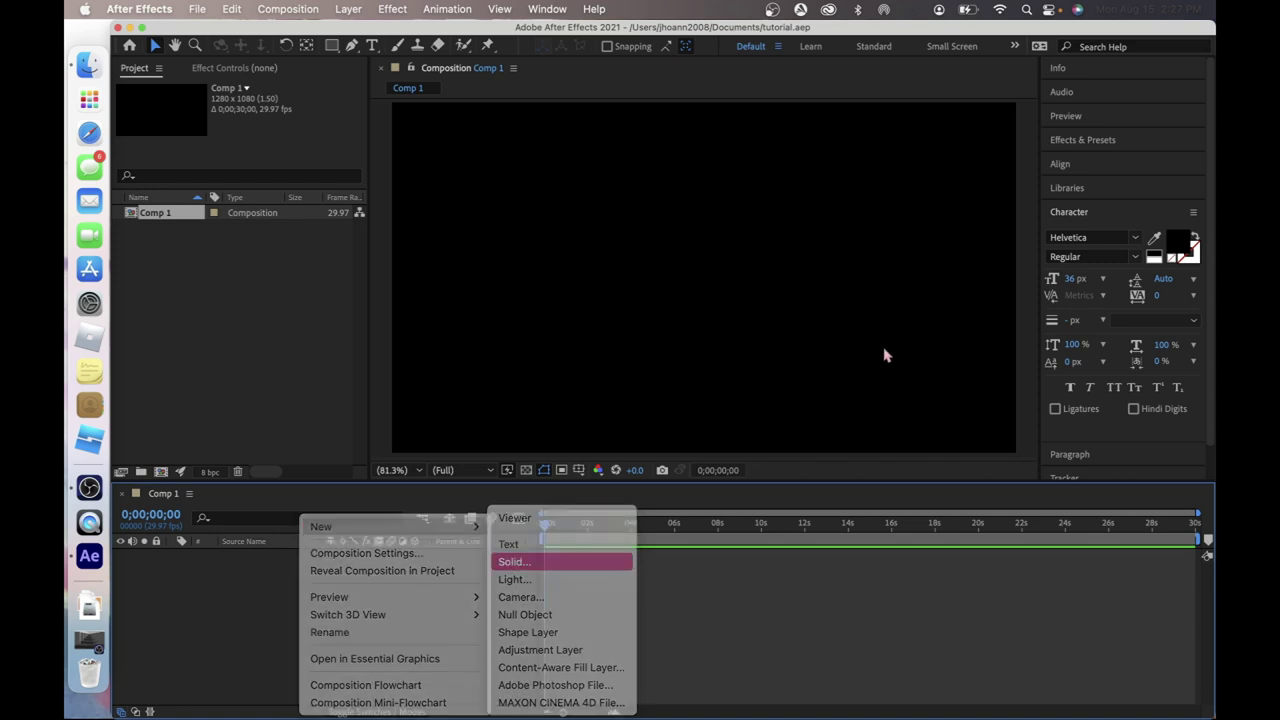
pyautogui.click(757, 493)
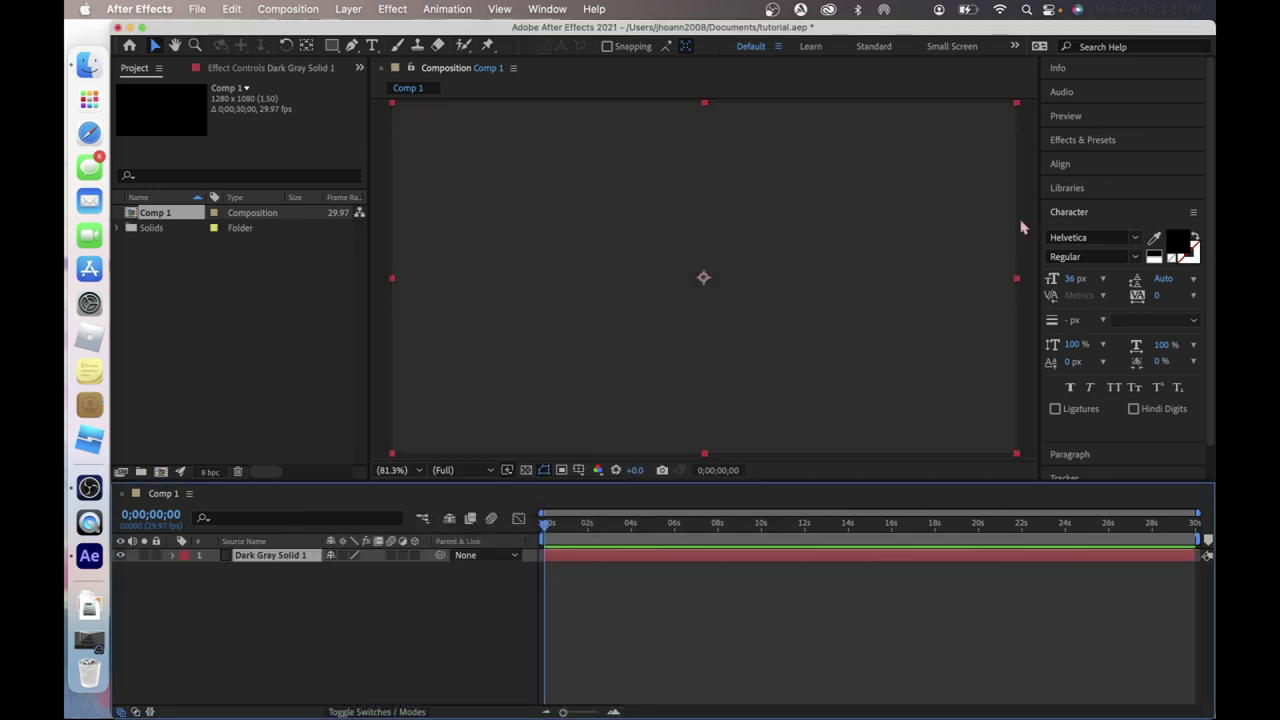
# Apply the Element effect to the solid and zoom the view to 50%.
pyautogui.click(1090, 146)
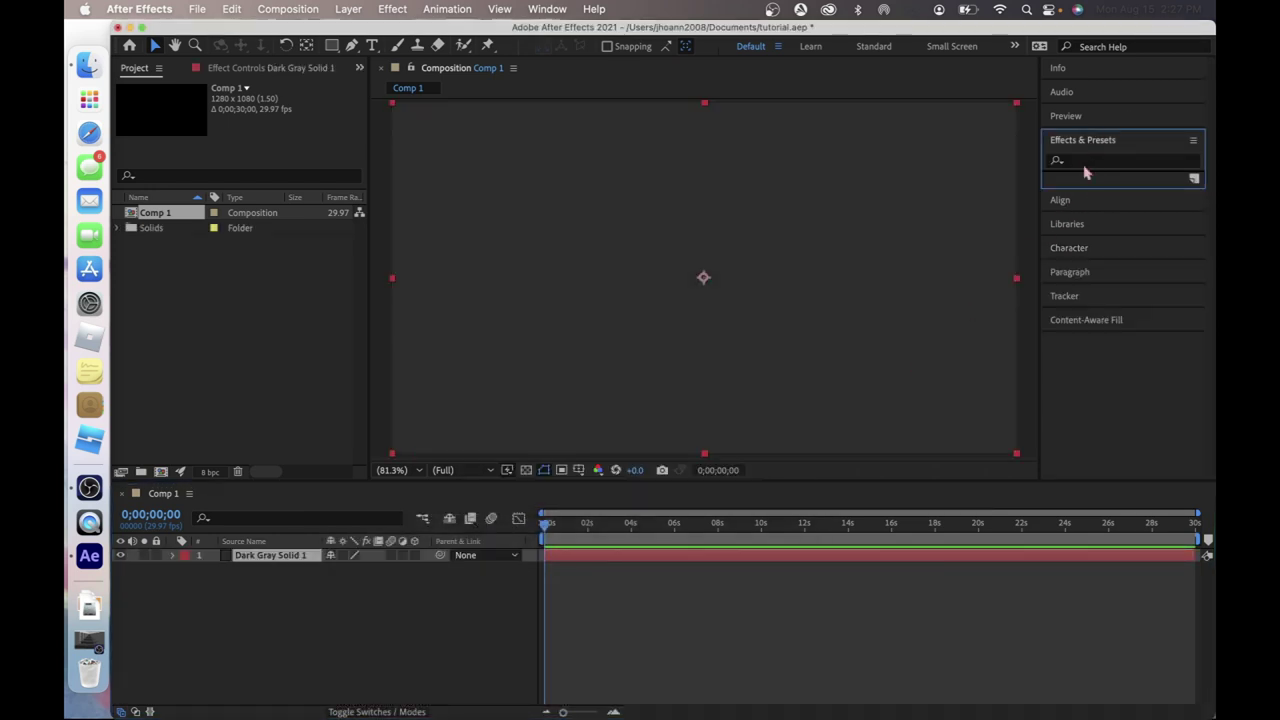
pyautogui.write('element')
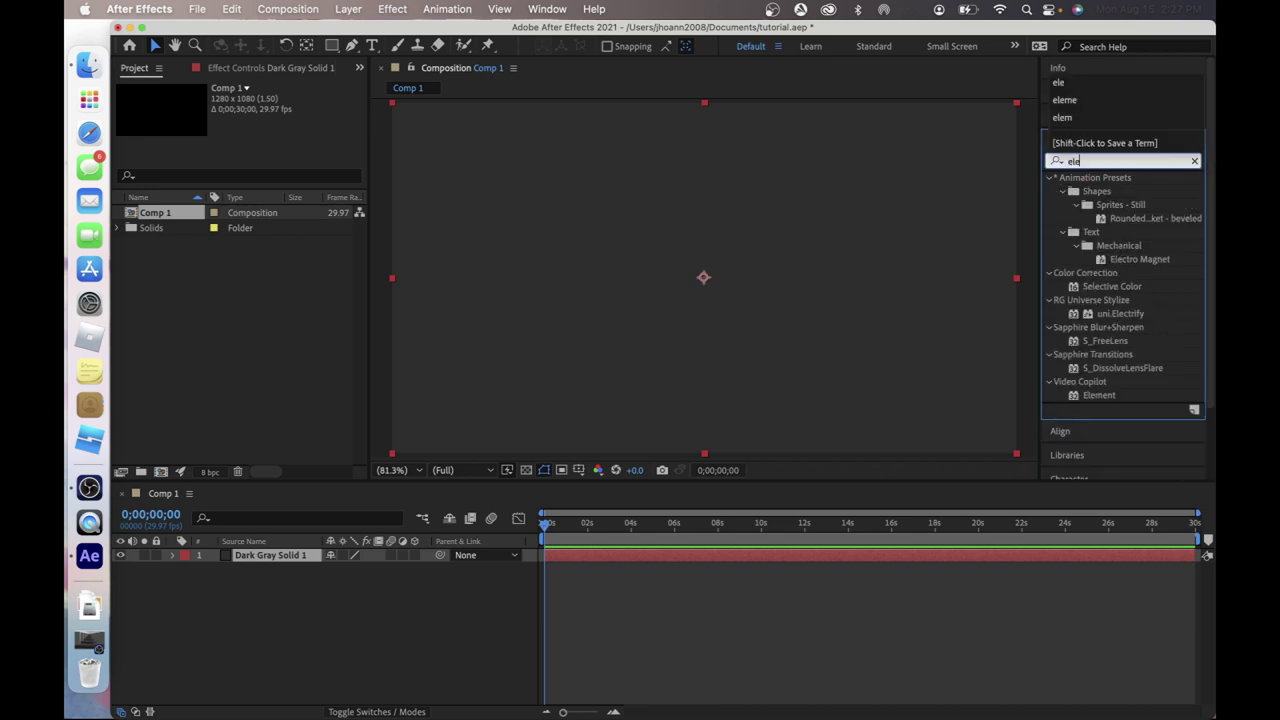
pyautogui.doubleClick(1095, 192)
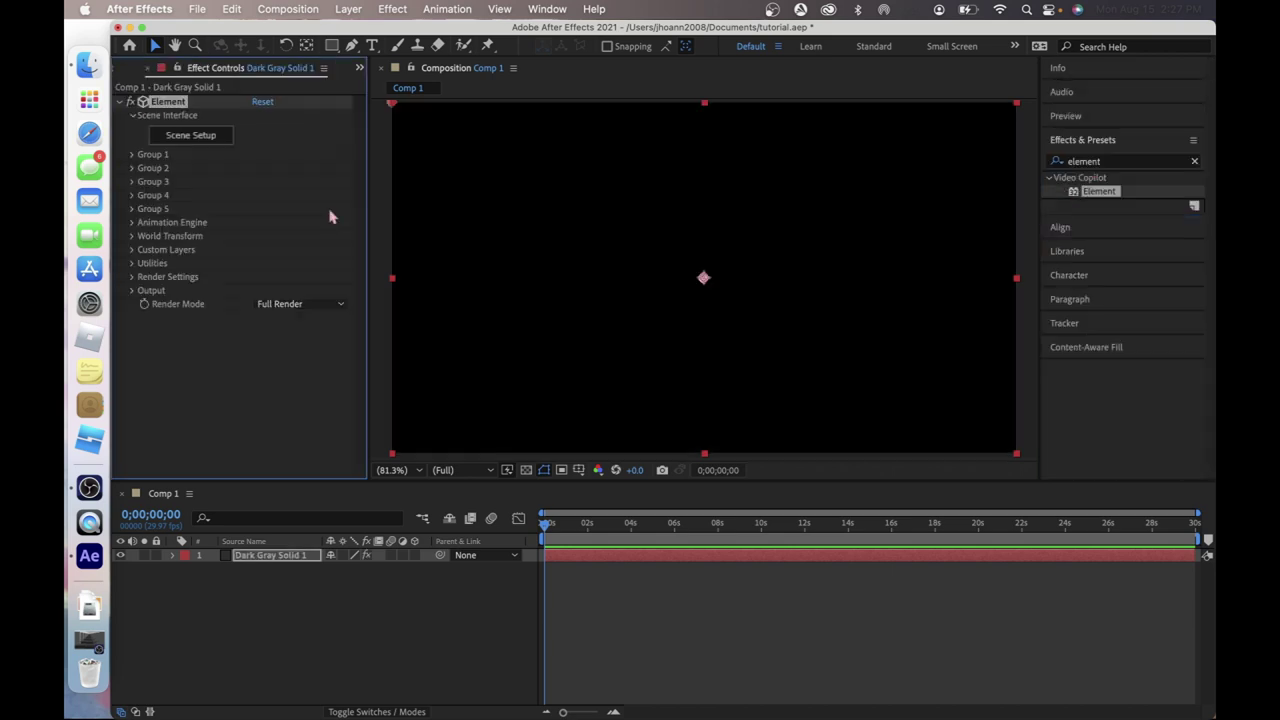
pyautogui.press(',')
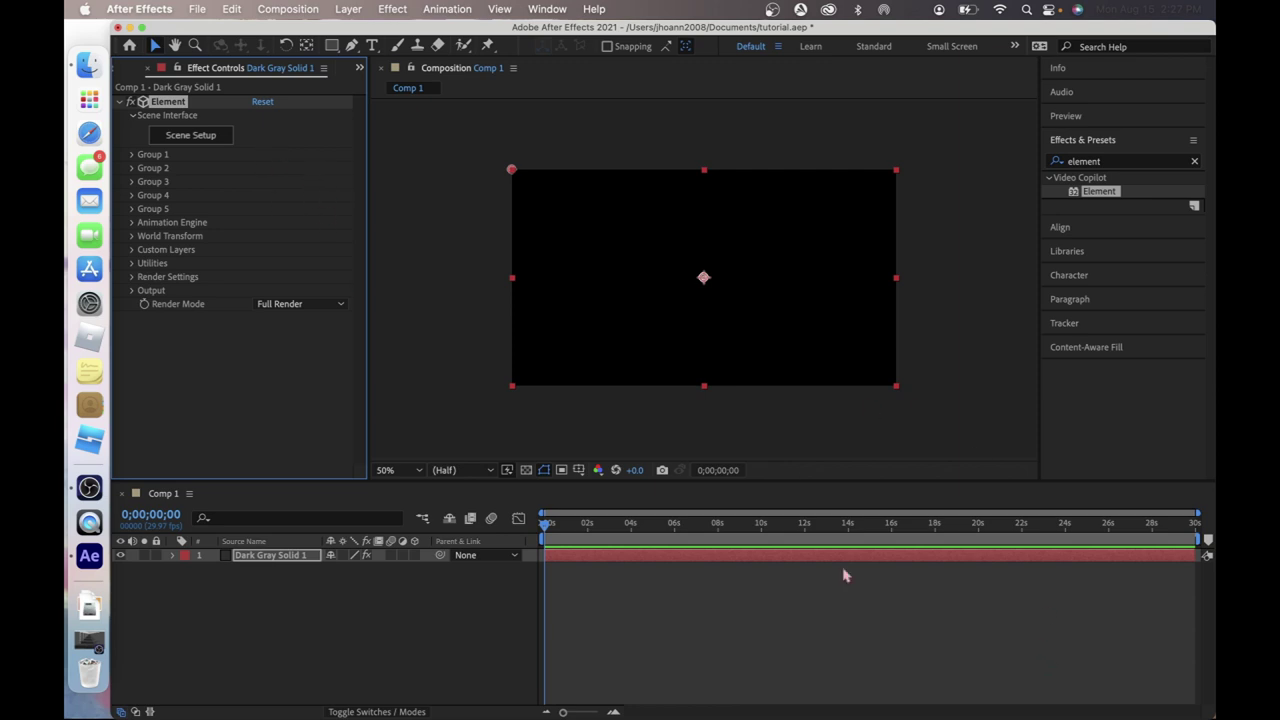
# In Element's Scene Setup, add the truck_wheel model from Starter_Pack_Physical, dismissing the texture warning.
pyautogui.click(222, 138)
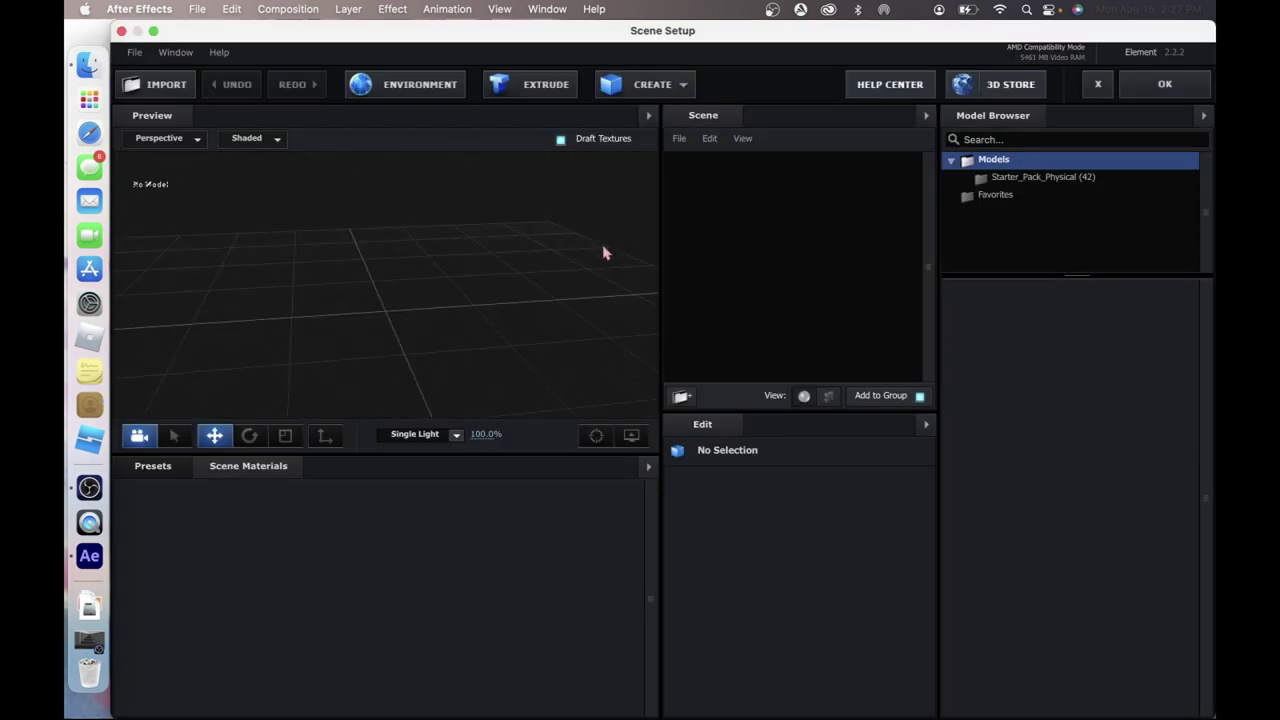
pyautogui.click(1066, 179)
pyautogui.moveTo(527, 265); pyautogui.dragTo(496, 283)
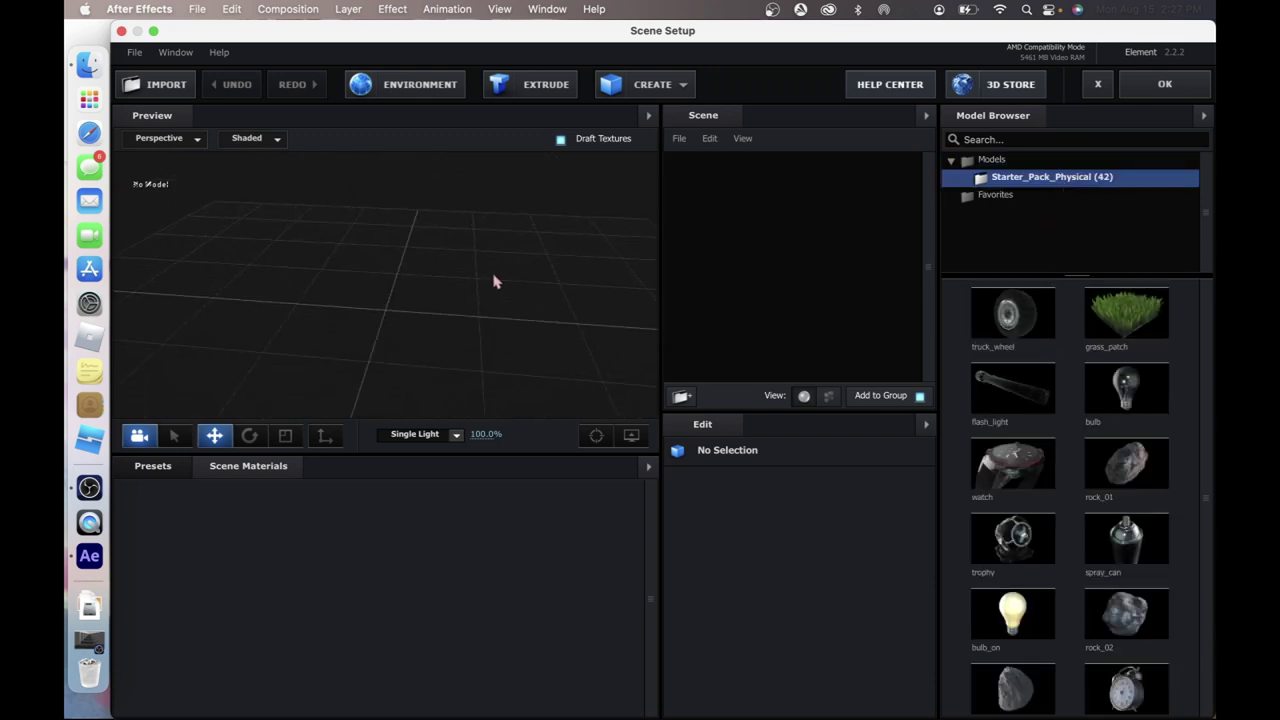
pyautogui.click(1012, 313)
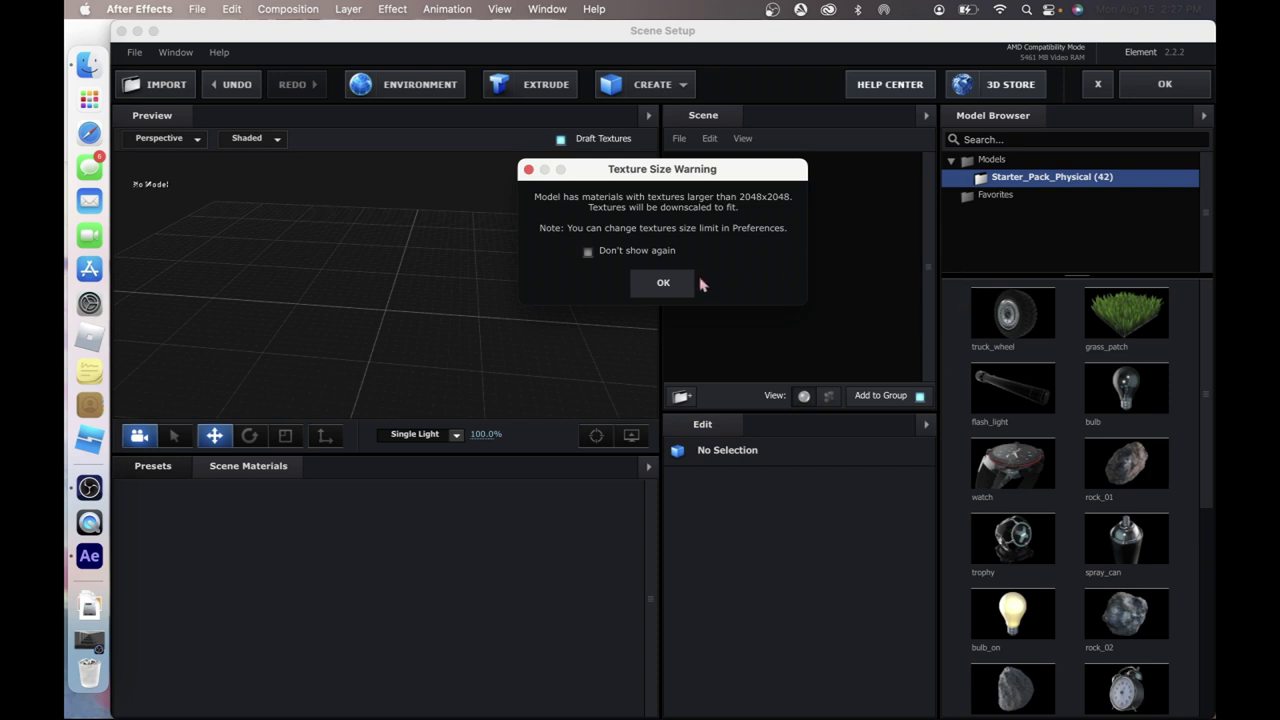
pyautogui.click(680, 283)
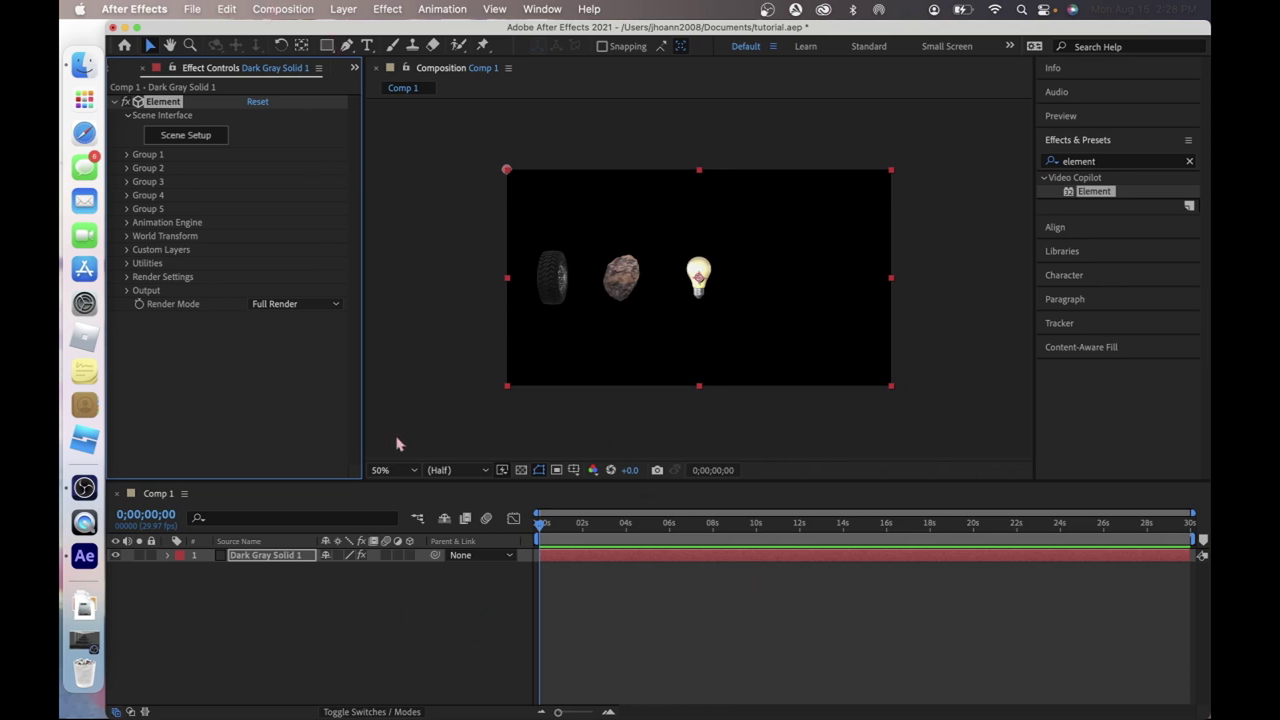
# Add a two-node 35mm Camera 1 layer to Comp 1.
pyautogui.click(343, 9)
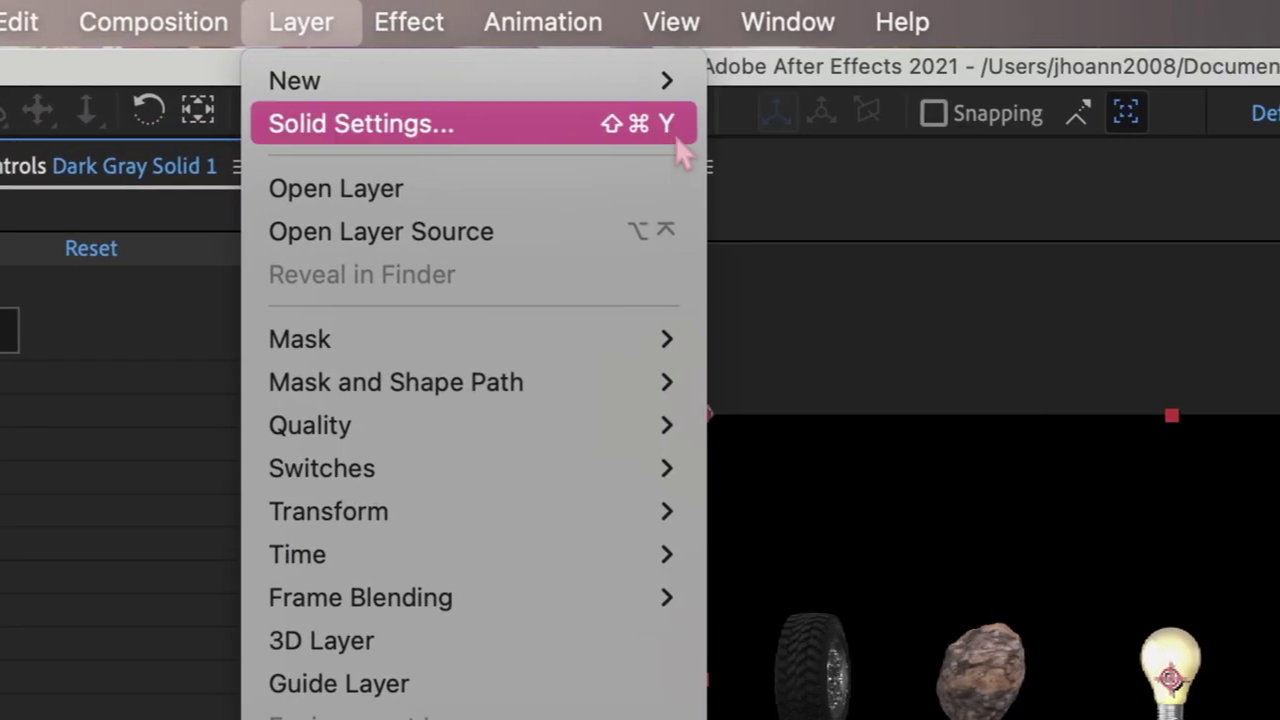
pyautogui.moveTo(560, 80)
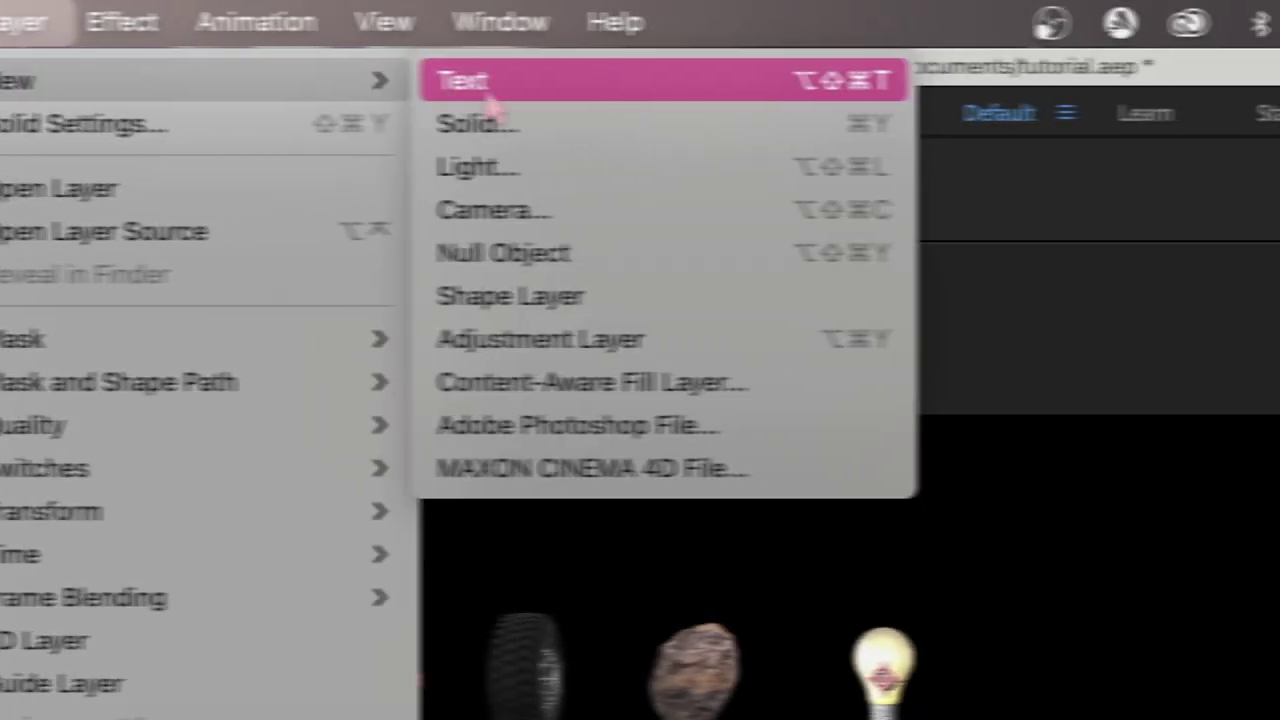
pyautogui.click(452, 218)
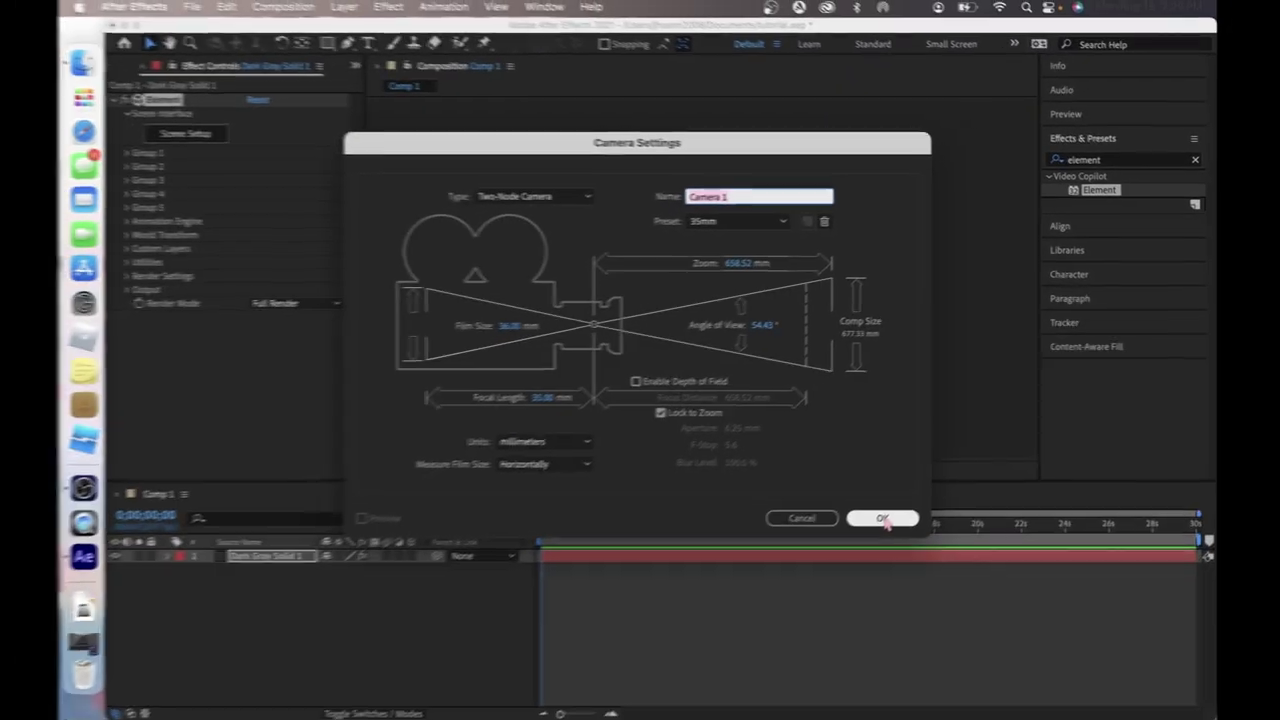
pyautogui.click(886, 517)
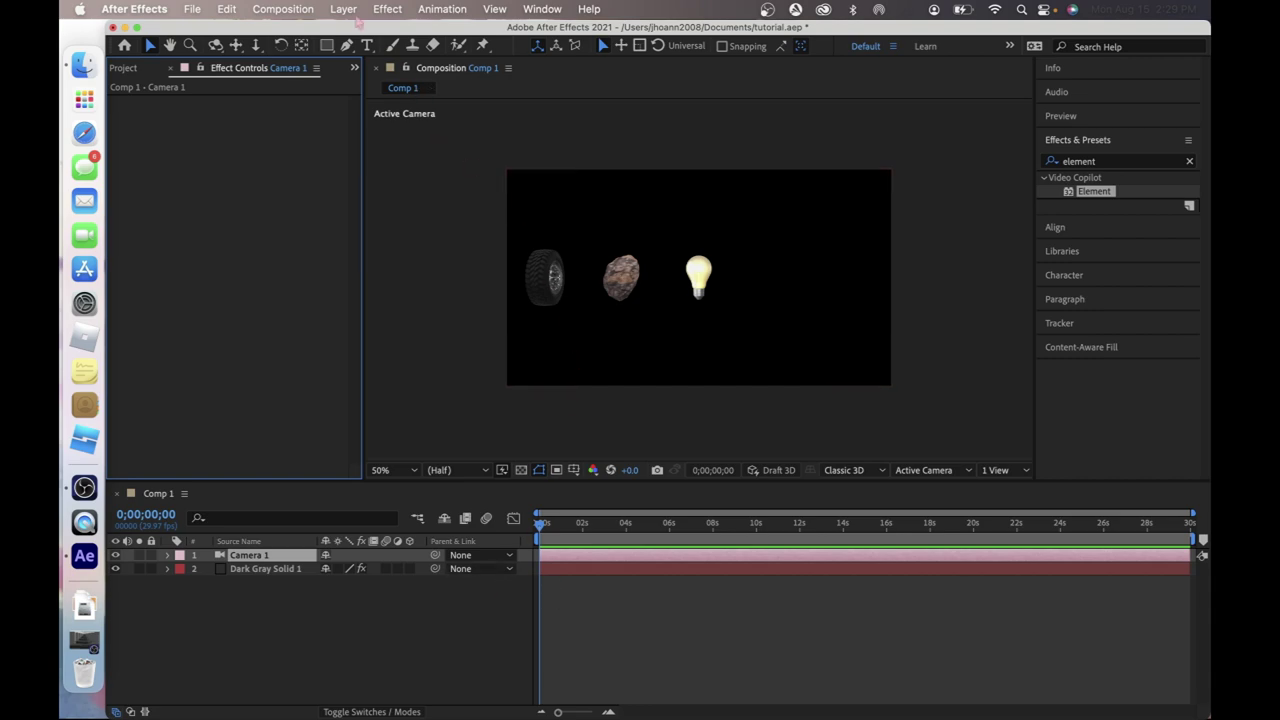
pyautogui.click(343, 9)
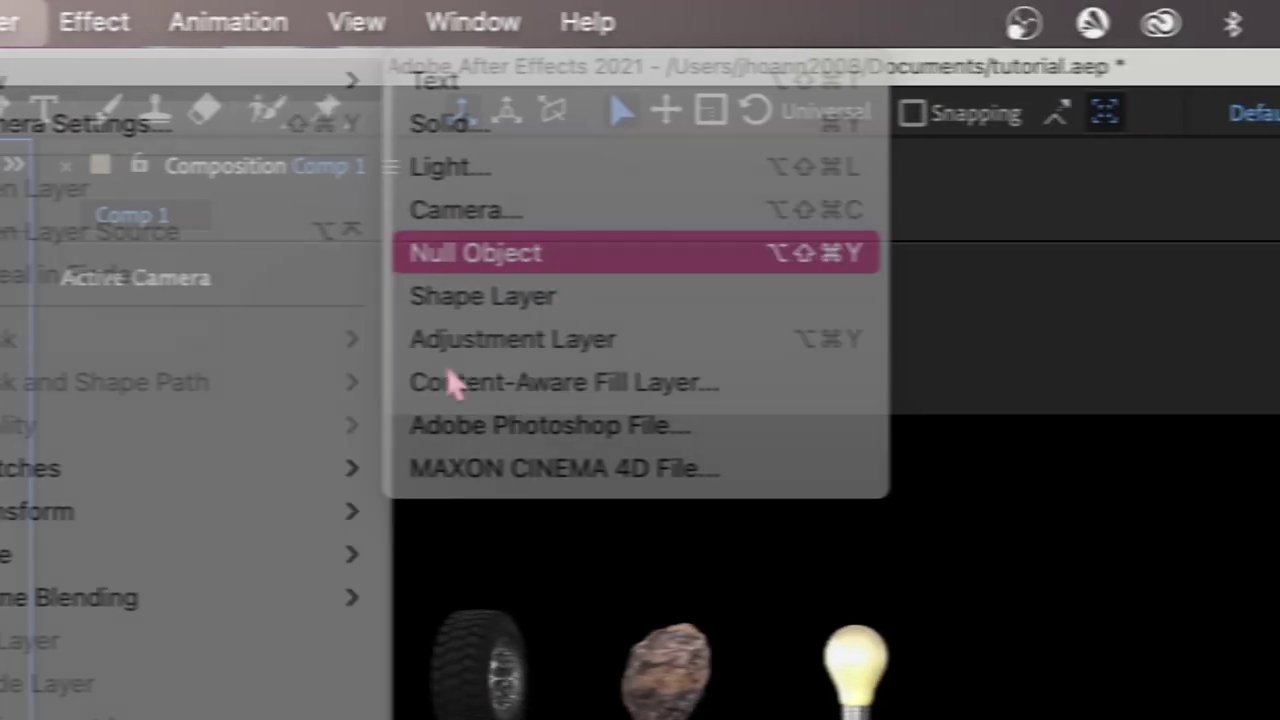
# Add Null 1, parent Camera 1 to it, and make the null 3D with motion blur.
pyautogui.click(475, 253)
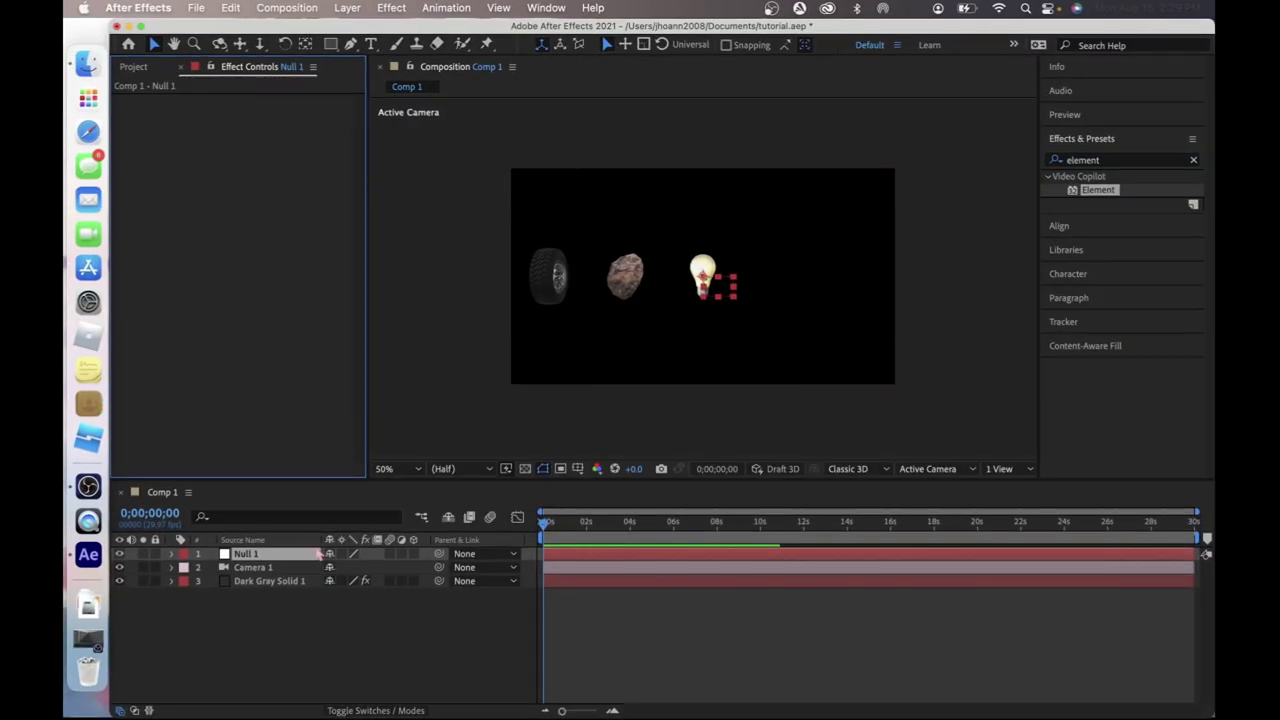
pyautogui.click(272, 567)
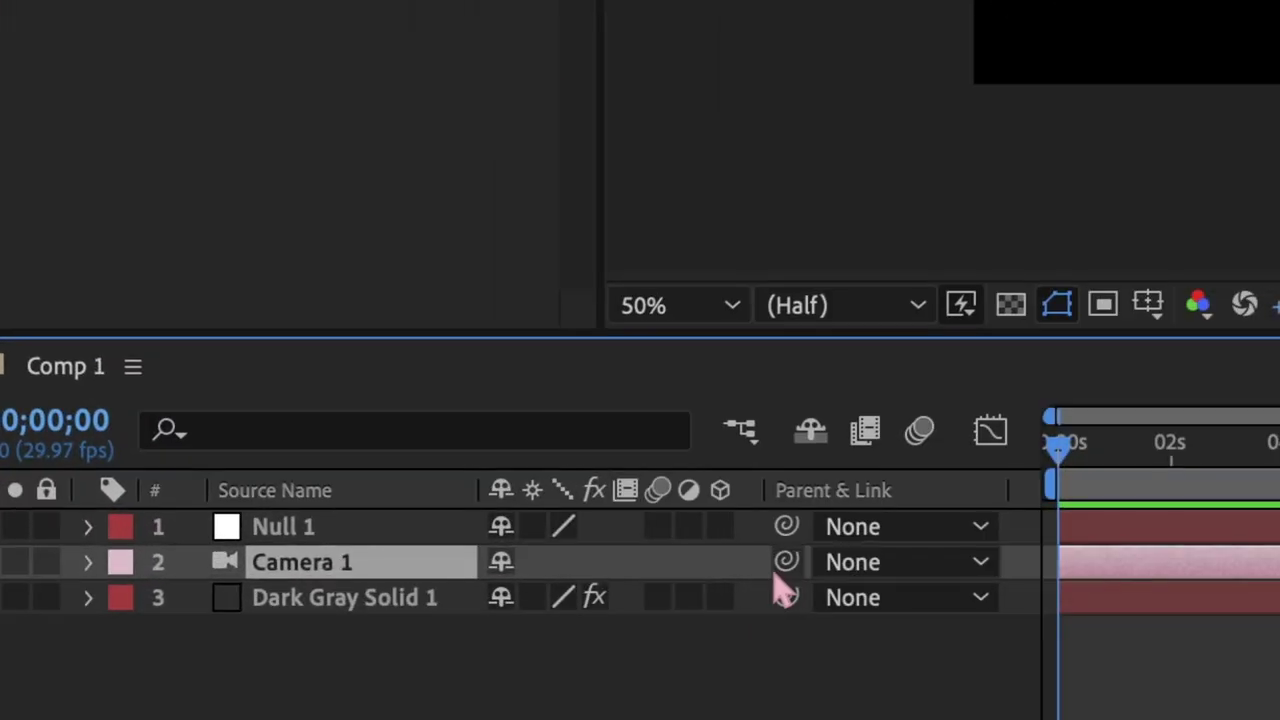
pyautogui.moveTo(457, 567); pyautogui.dragTo(550, 568)
pyautogui.moveTo(1005, 565); pyautogui.dragTo(1050, 527)
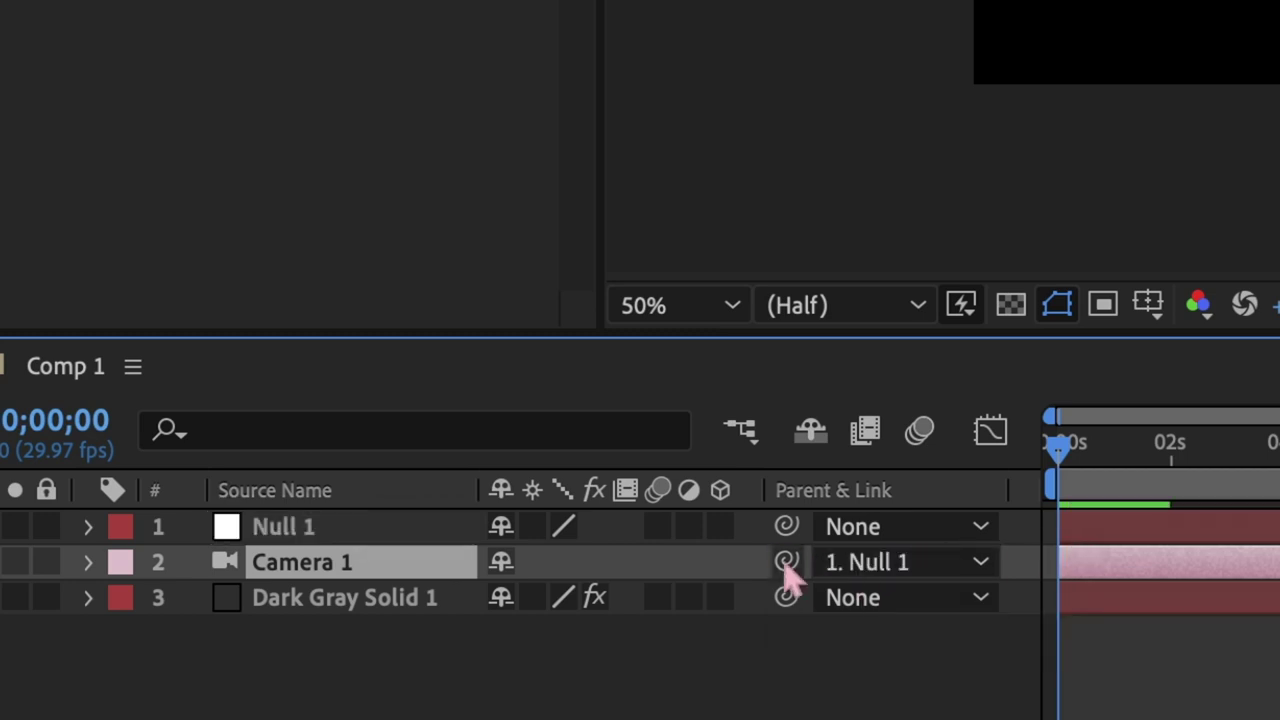
pyautogui.click(657, 527)
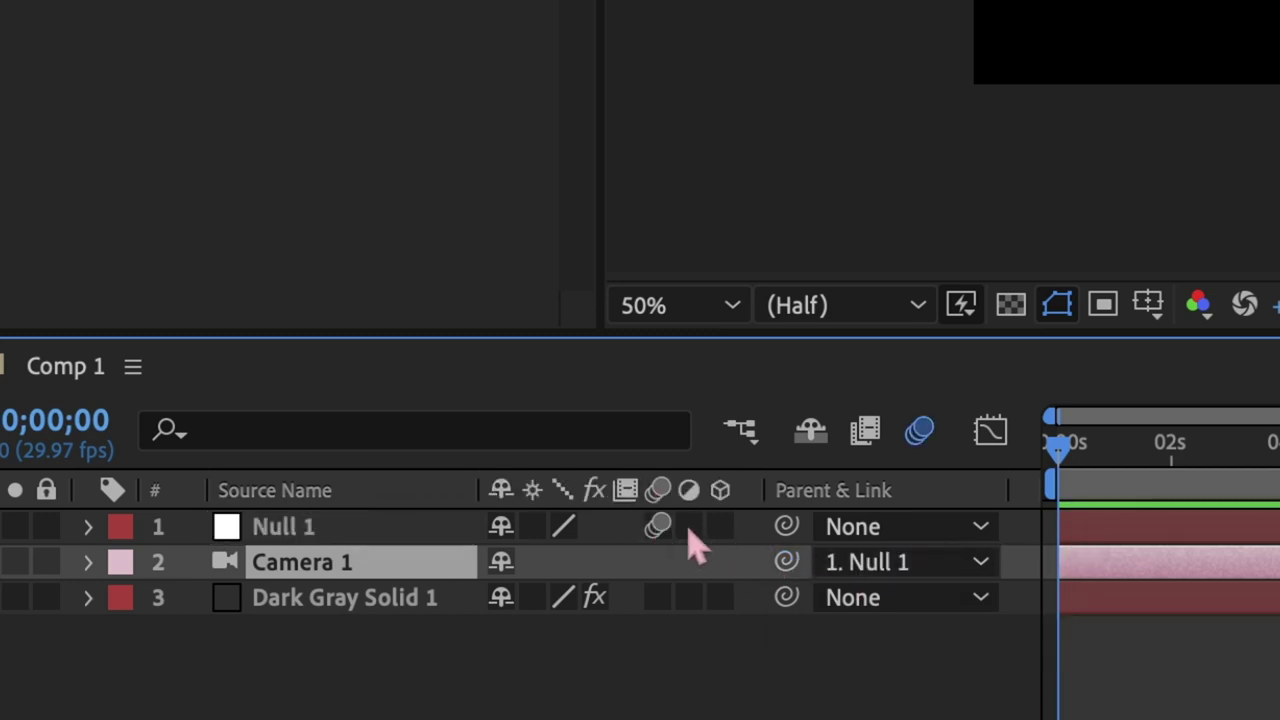
pyautogui.click(720, 527)
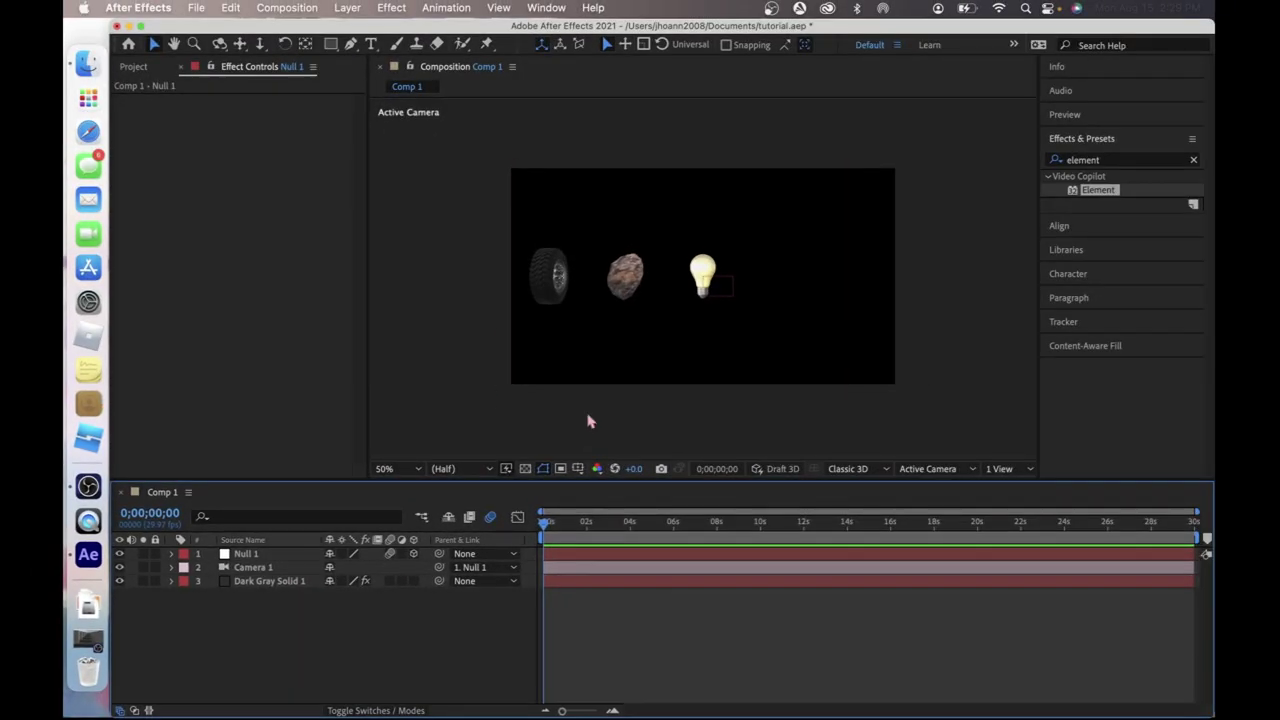
# Select Null 1 and show its Rotation, then only its Position property.
pyautogui.click(576, 545)
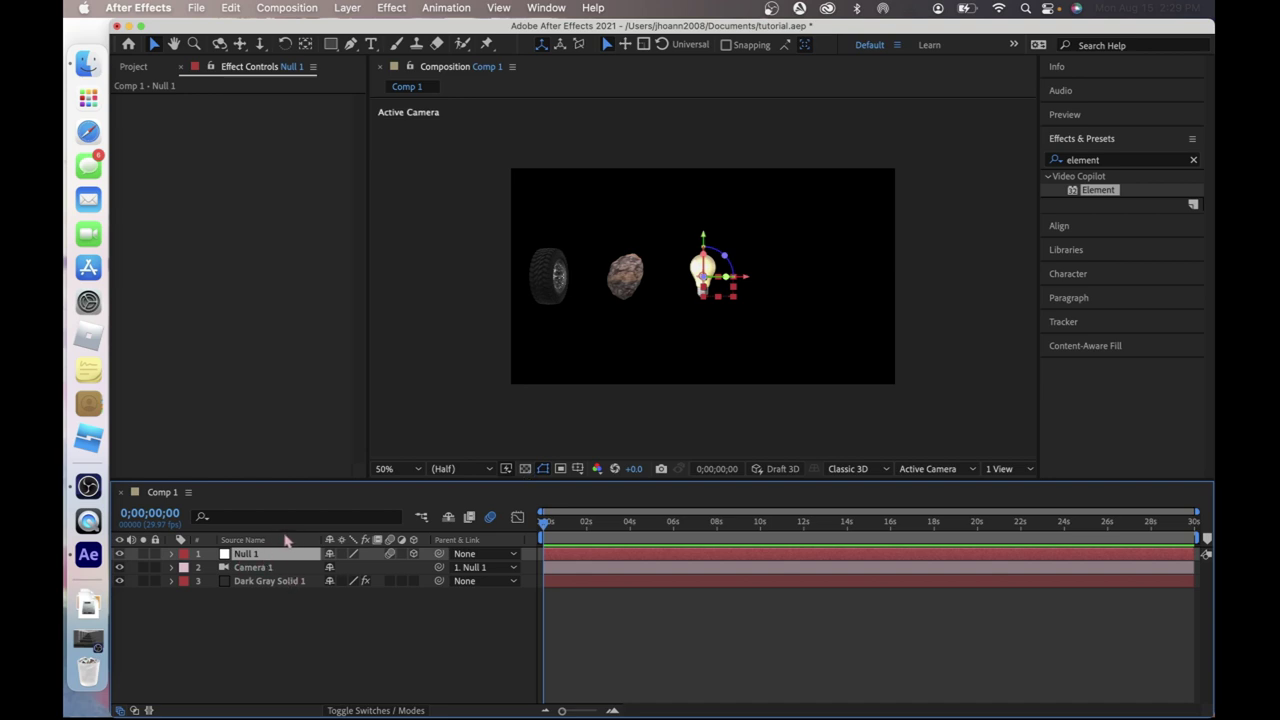
pyautogui.press('r')
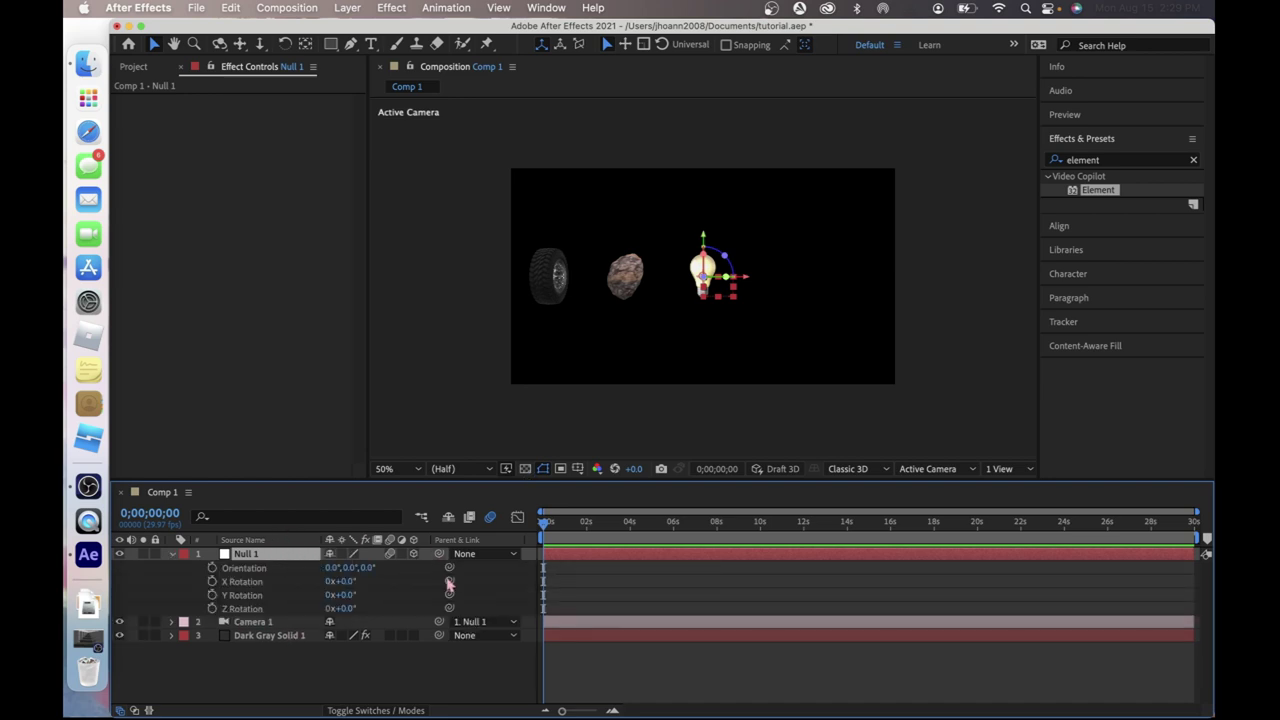
pyautogui.press('p')
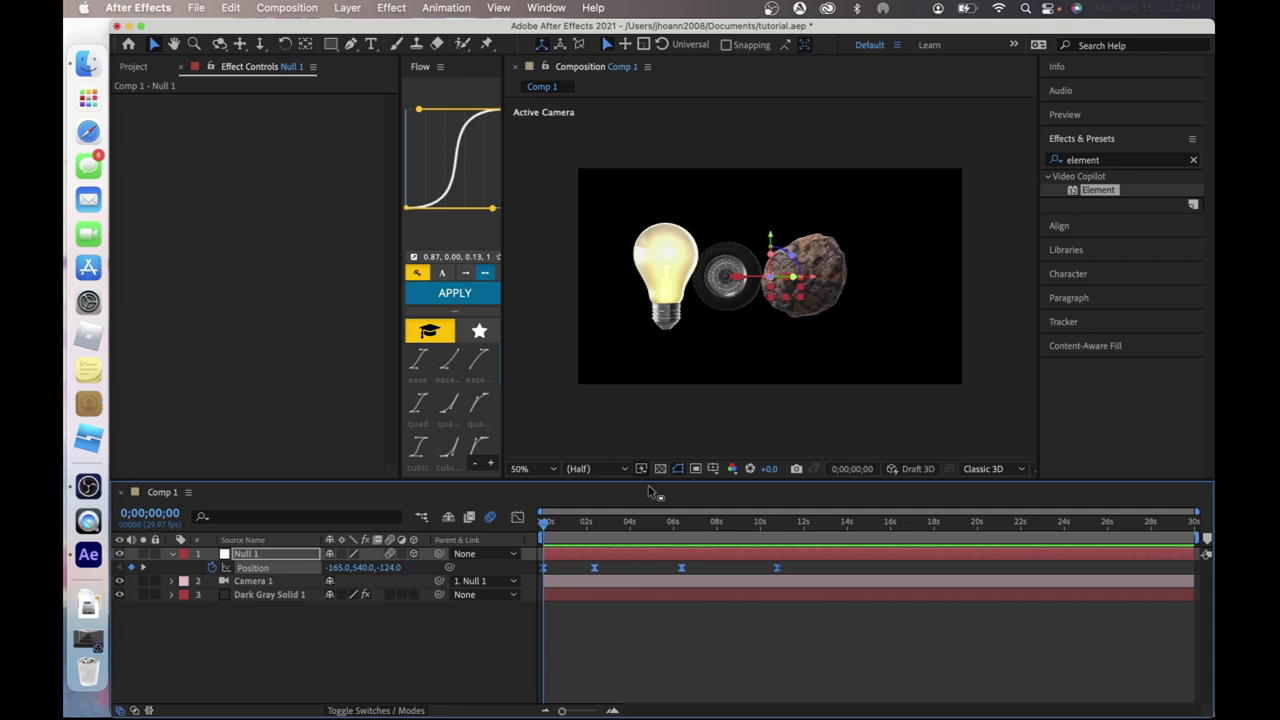
# Preview the camera fly-past, return to about 4 seconds, and bring up the solid's Element settings.
pyautogui.press('space')
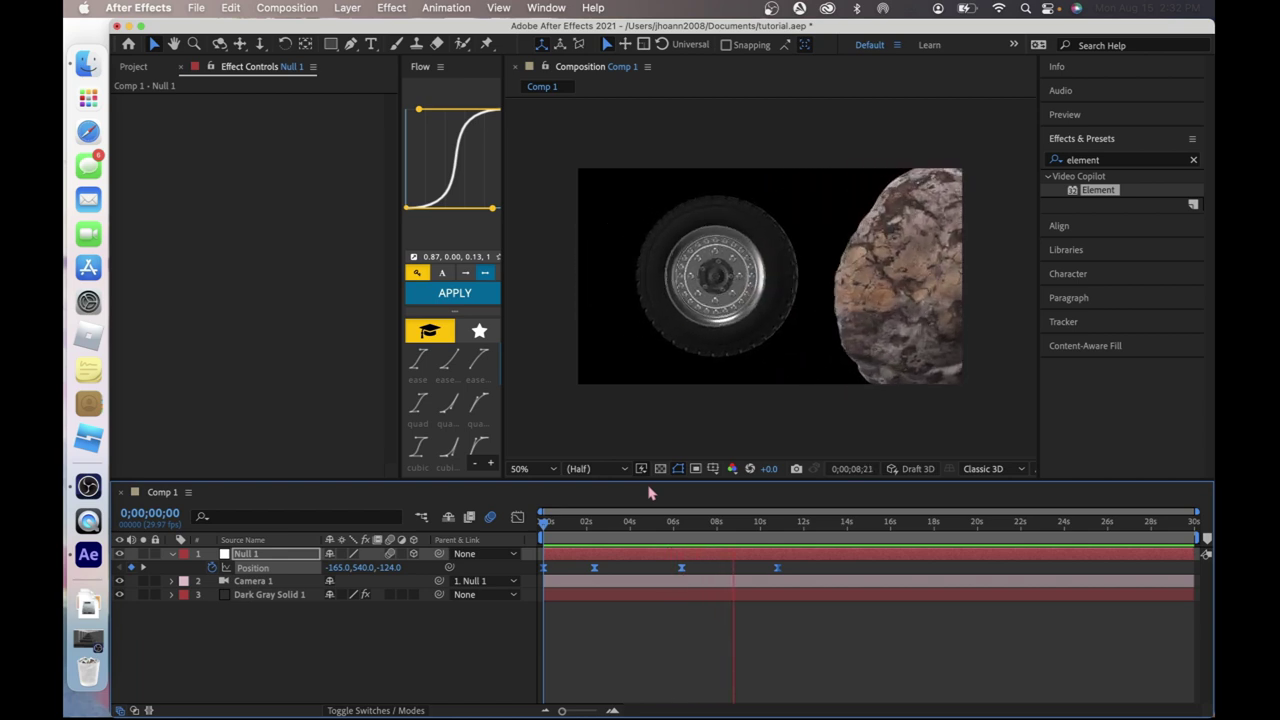
pyautogui.press('space')
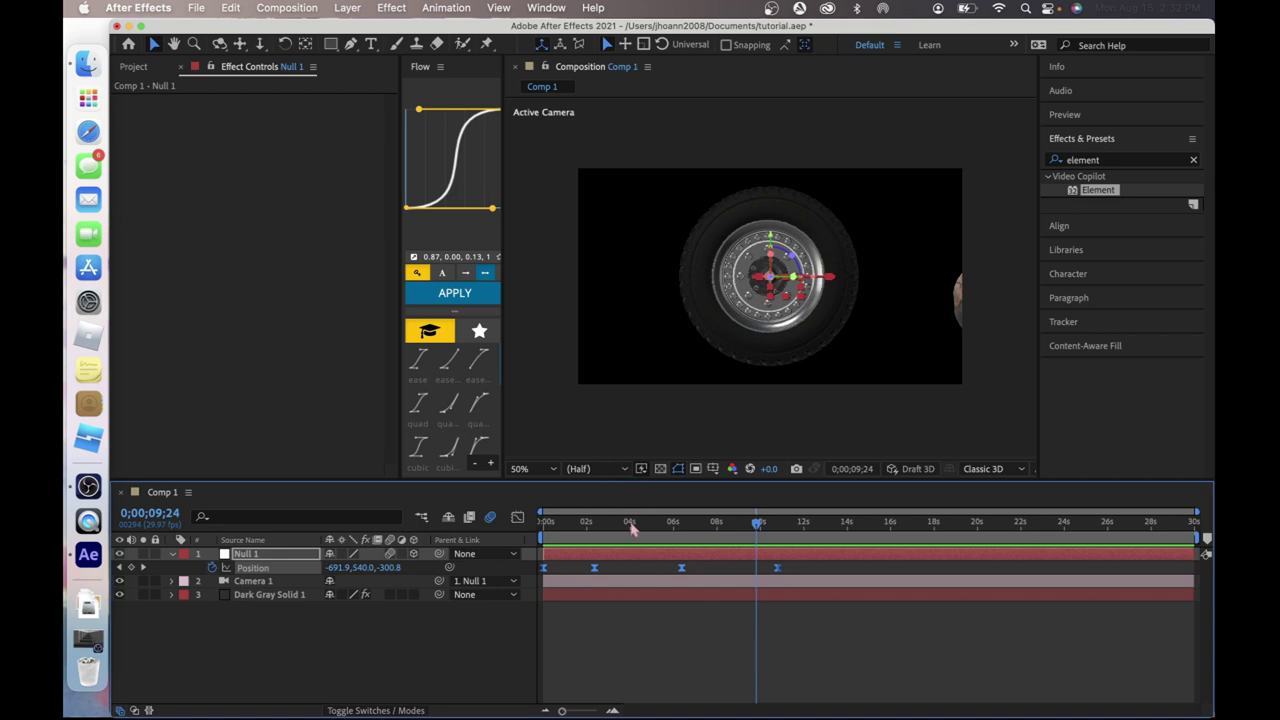
pyautogui.moveTo(632, 528)
pyautogui.mouseDown()
pyautogui.moveTo(589, 526)
pyautogui.moveTo(629, 526)
pyautogui.mouseUp()
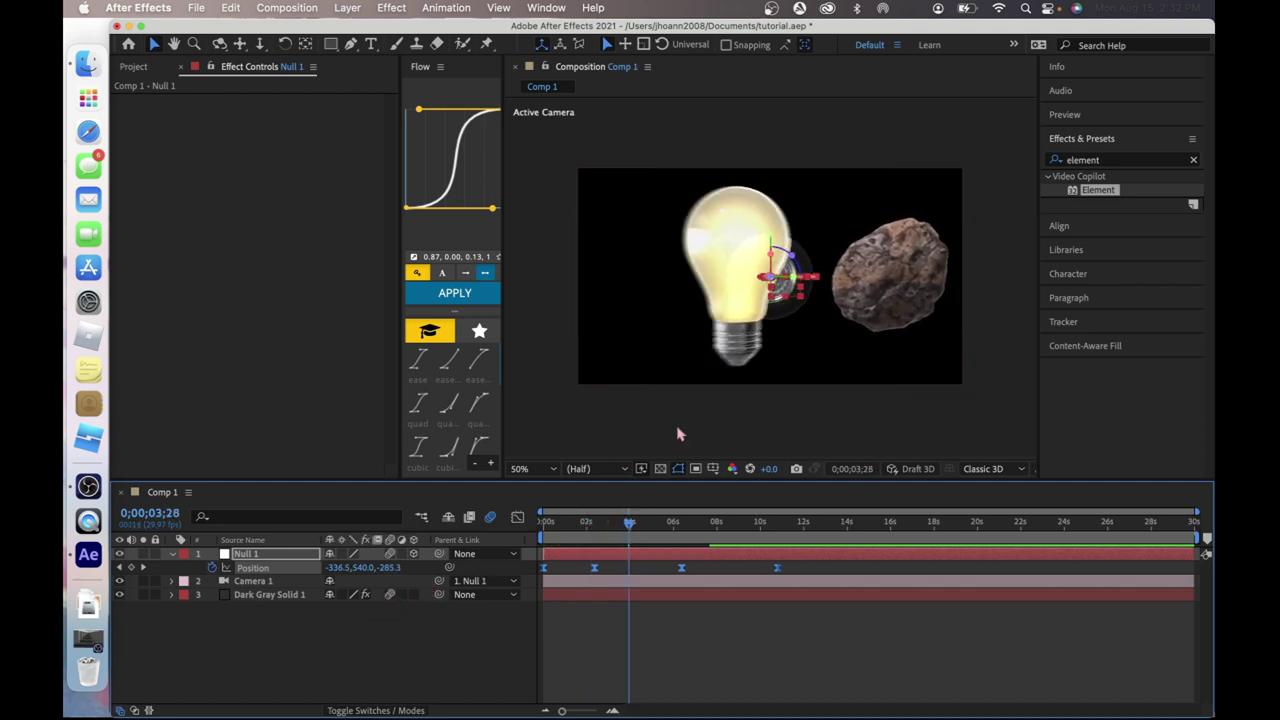
pyautogui.click(585, 600)
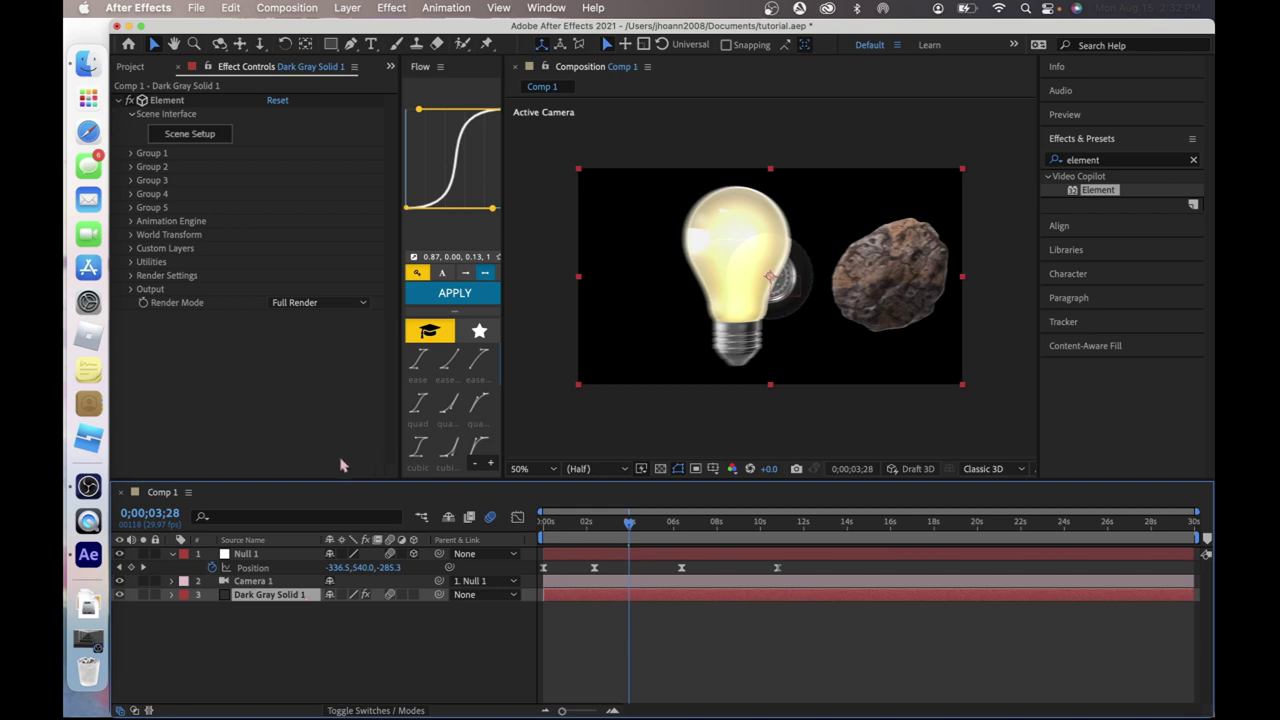
# Apply the cubic easing preset and enable Ambient Occlusion under Element's Render Settings.
pyautogui.click(418, 446)
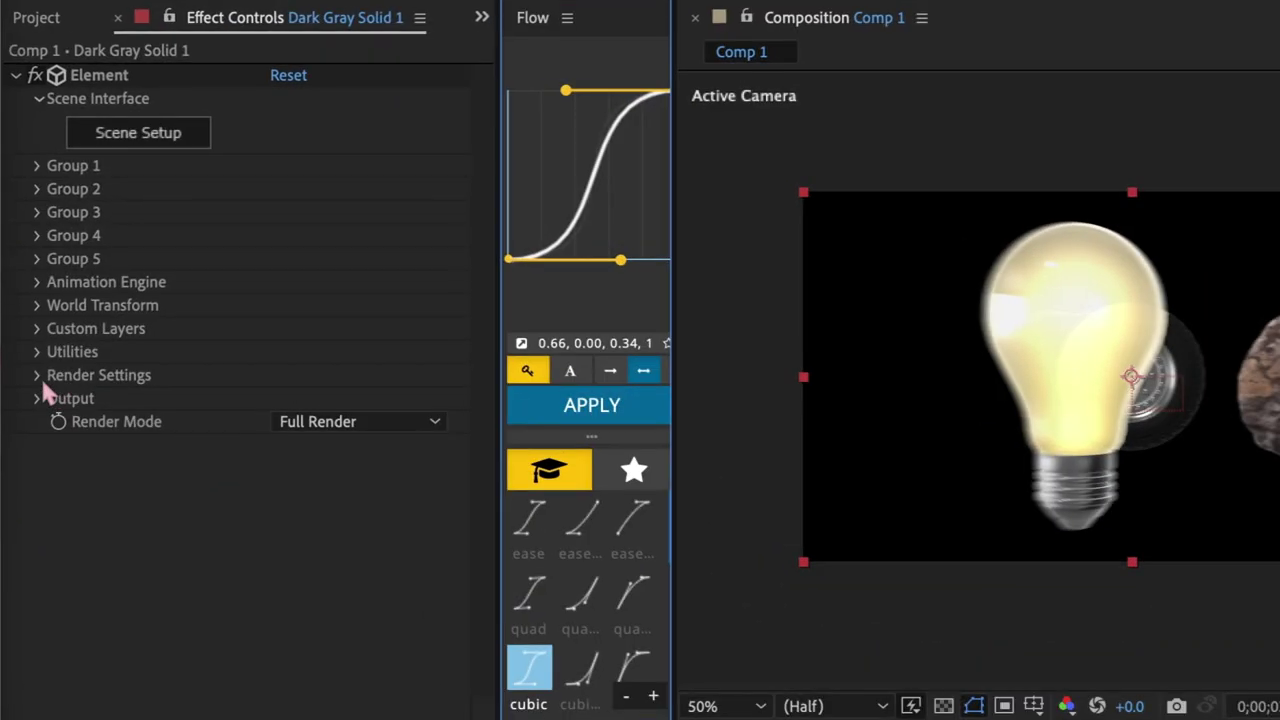
pyautogui.click(55, 360)
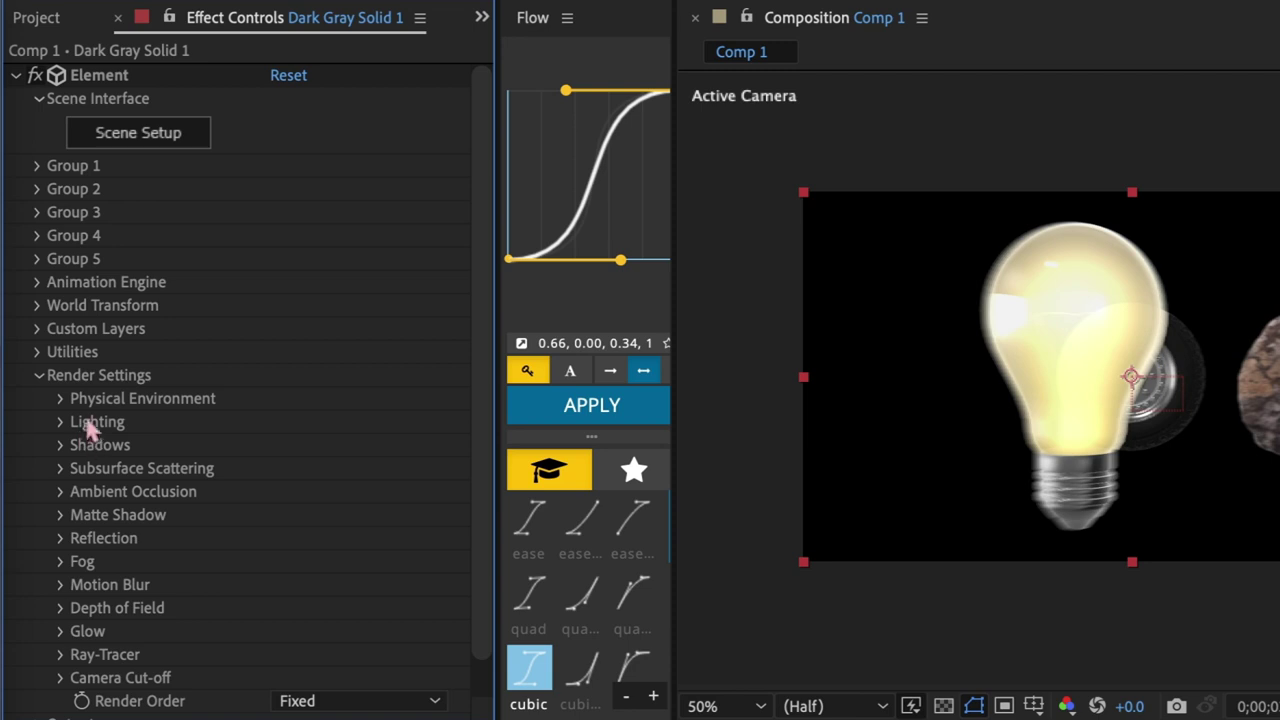
pyautogui.click(59, 491)
pyautogui.scroll(-3, 64, 493)
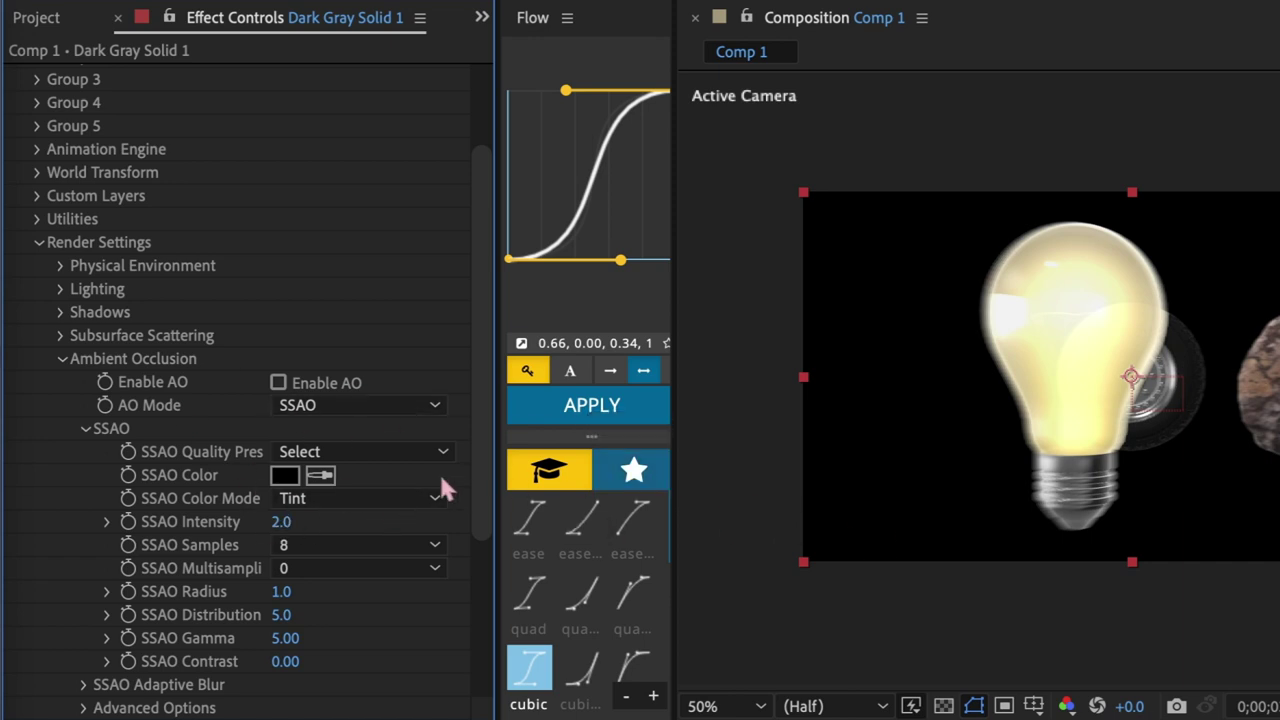
pyautogui.click(276, 382)
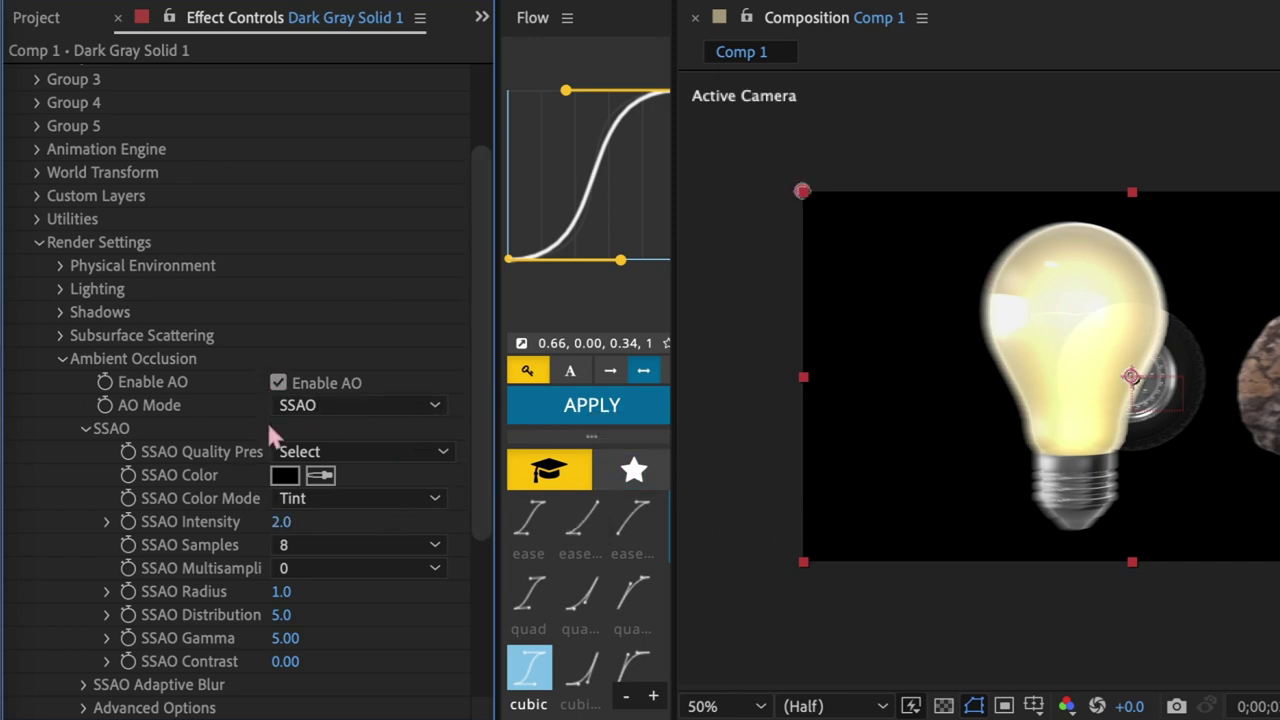
# Adjust SSAO Intensity until it settles at 50.
pyautogui.click(280, 521)
pyautogui.write('18')
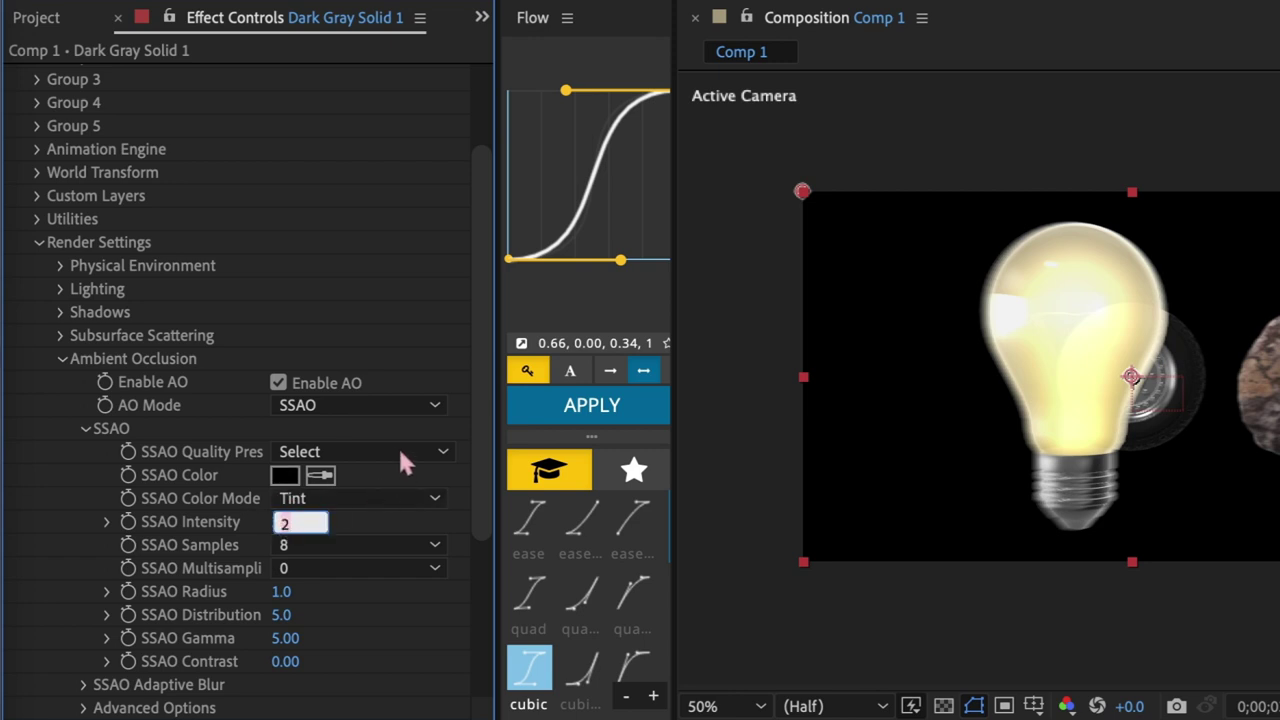
pyautogui.press('Return')
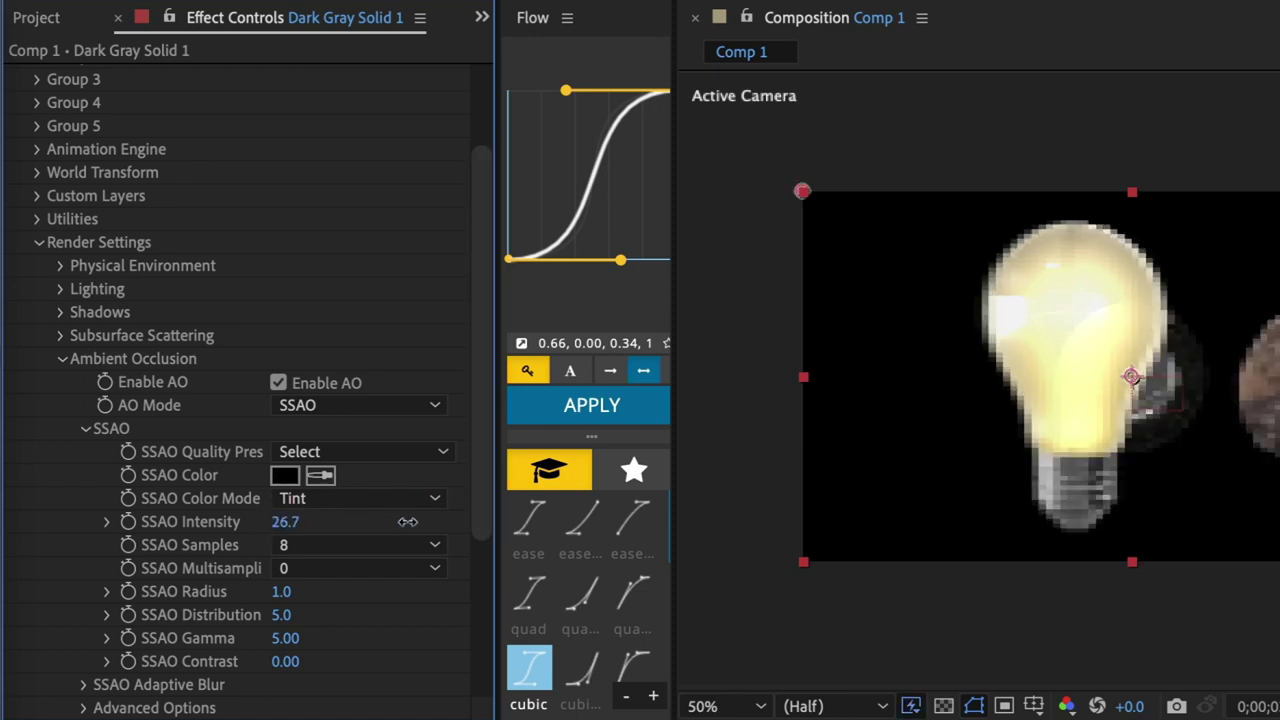
pyautogui.moveTo(407, 521); pyautogui.dragTo(688, 523)
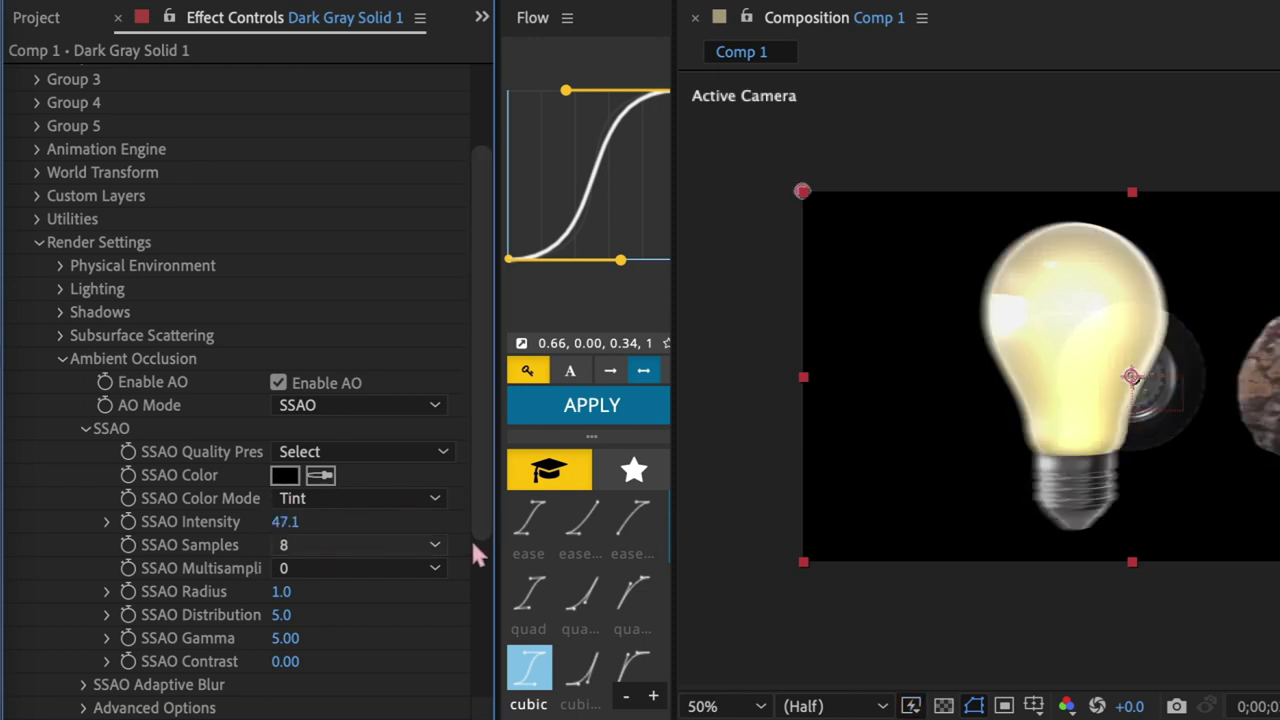
pyautogui.moveTo(288, 522); pyautogui.dragTo(120, 522)
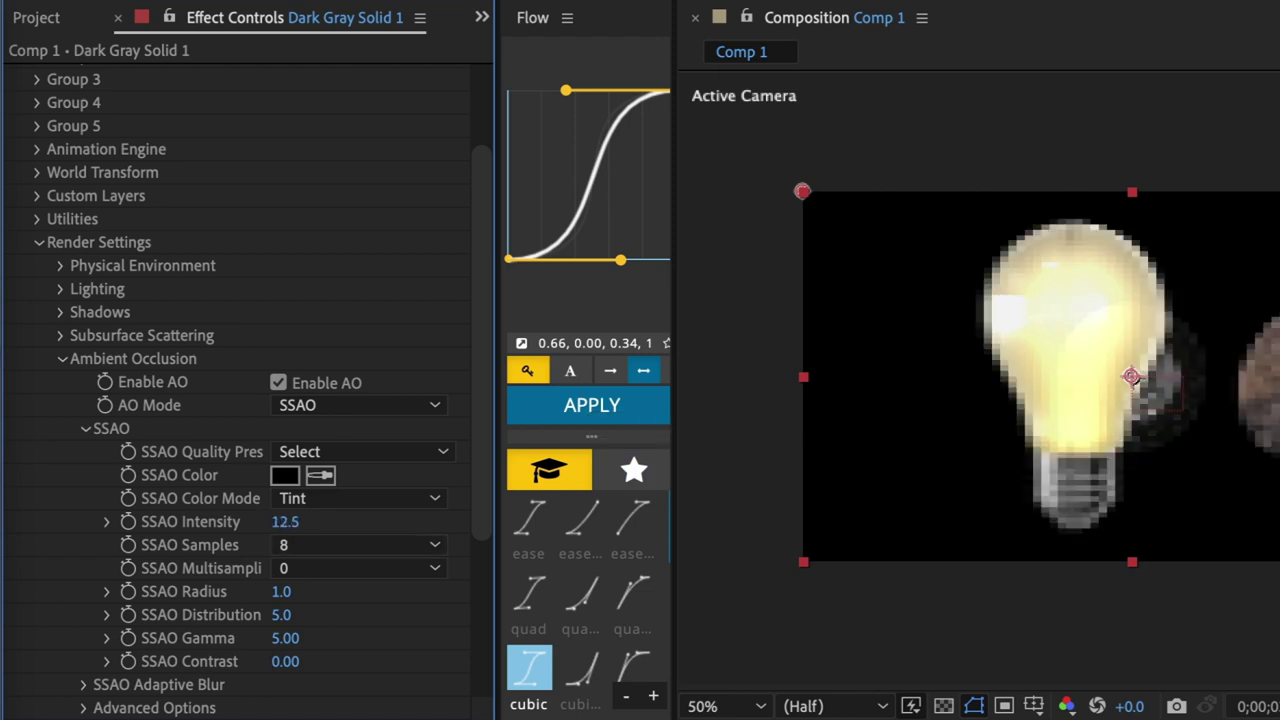
pyautogui.moveTo(286, 523); pyautogui.dragTo(150, 523)
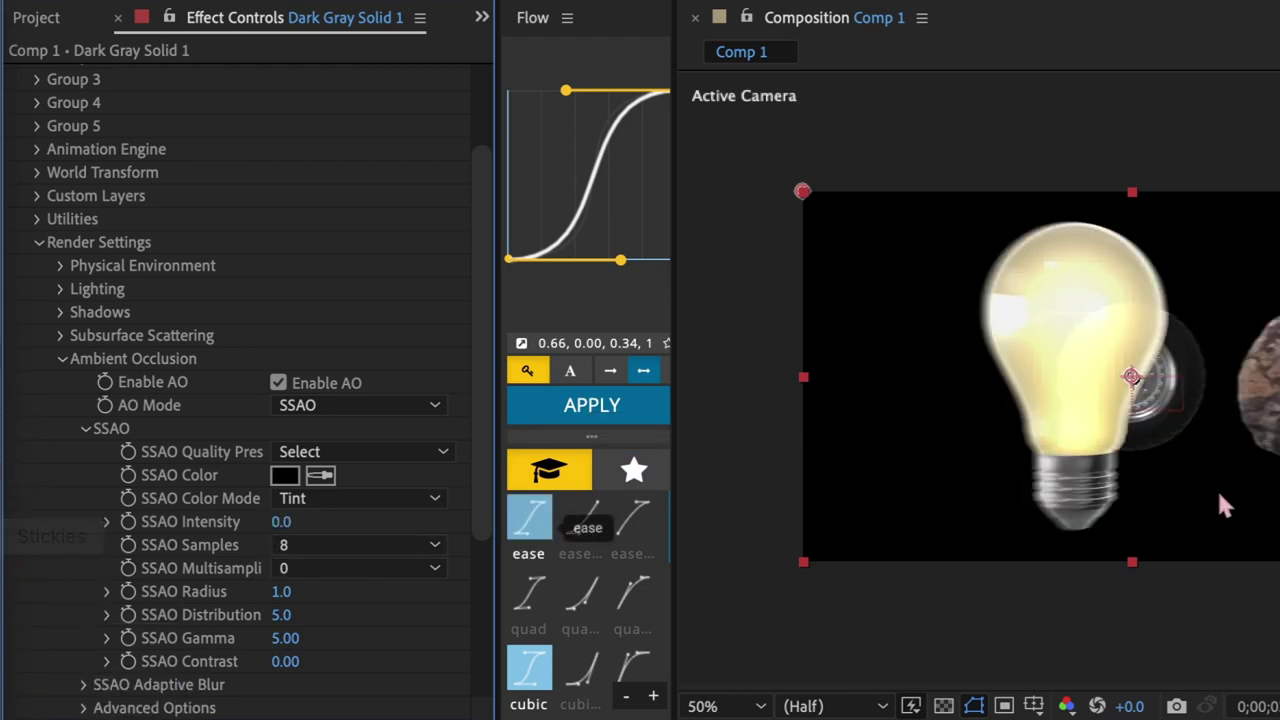
pyautogui.moveTo(280, 522); pyautogui.dragTo(1237, 630)
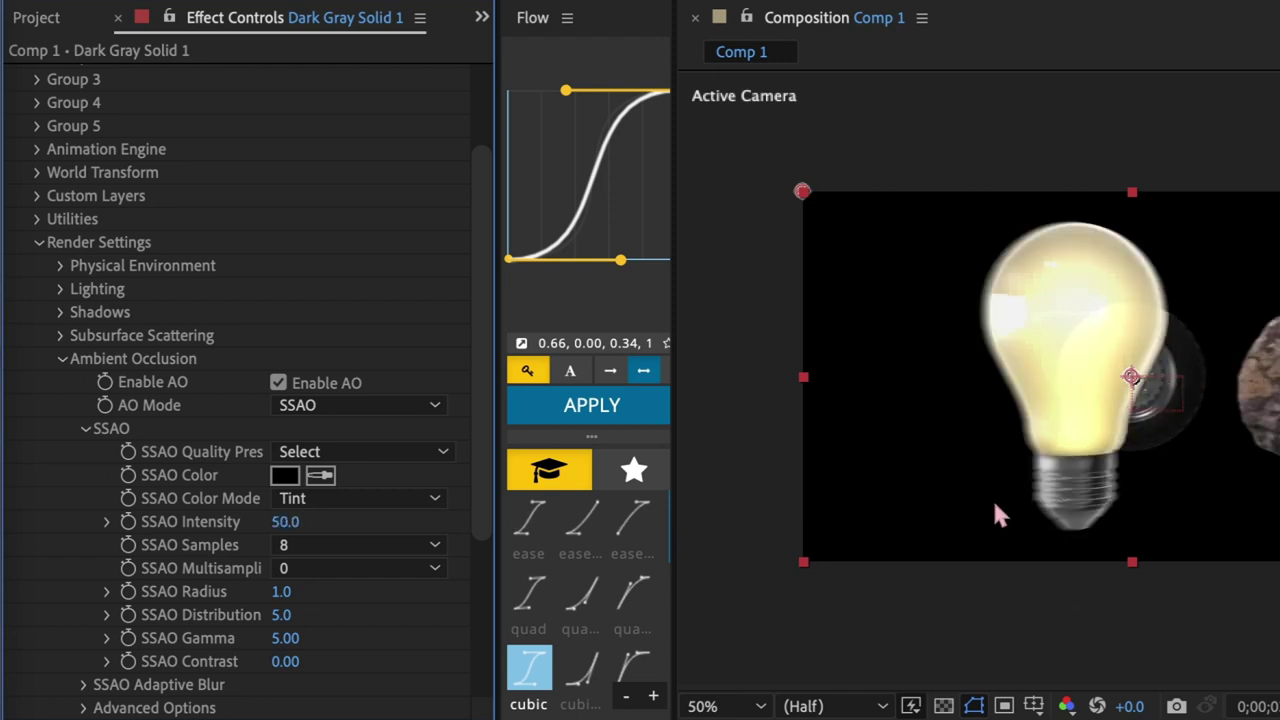
# Set Element's Motion Blur to On with 15 samples and a 540 shutter angle, then return to frame 0.
pyautogui.click(66, 359)
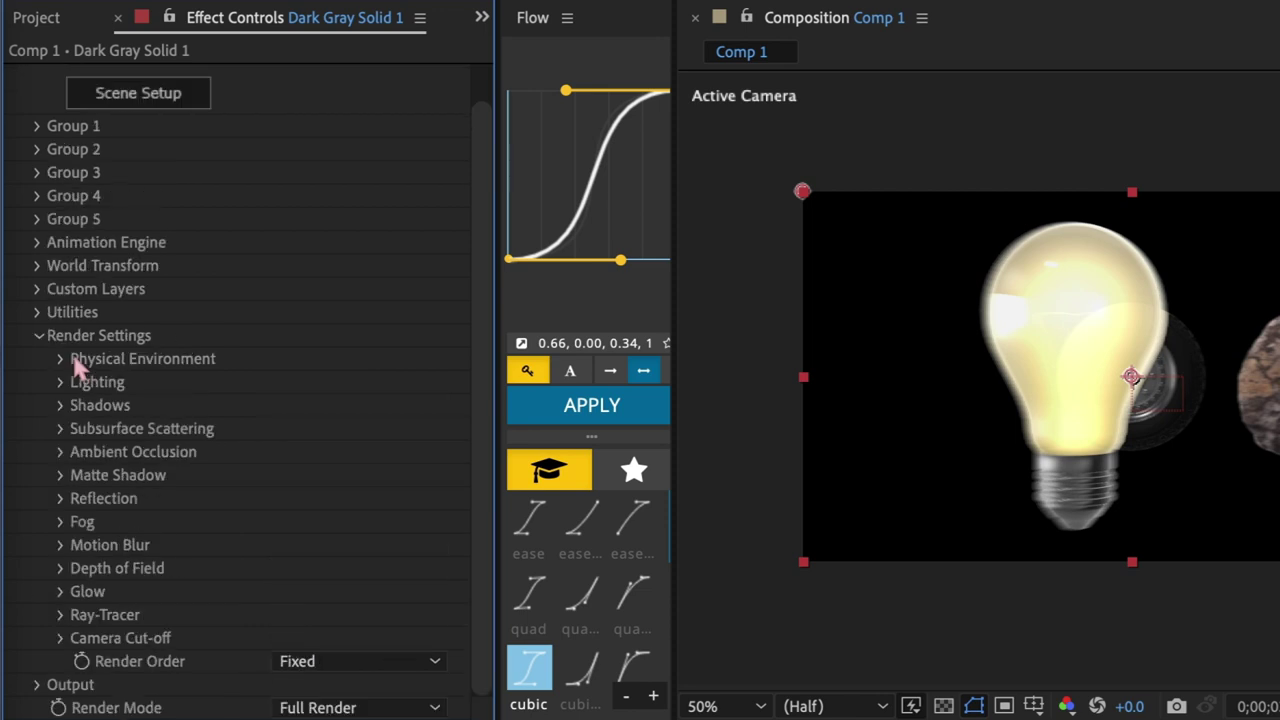
pyautogui.click(61, 545)
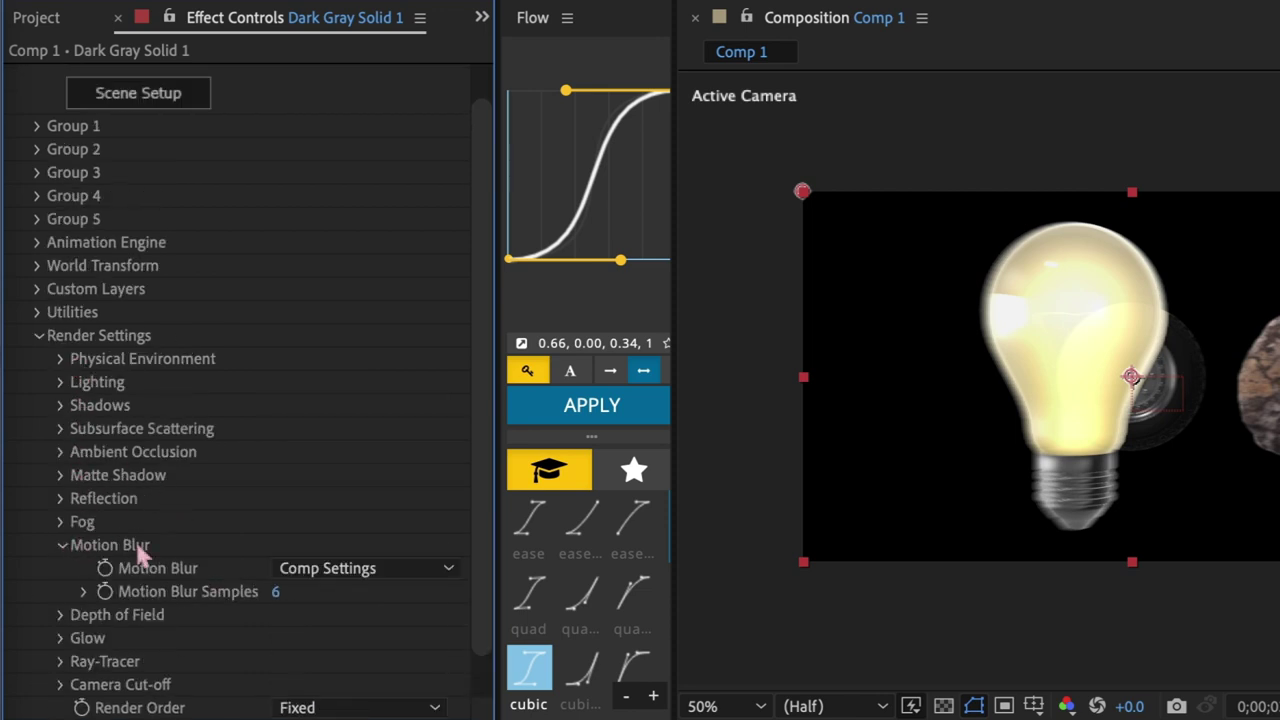
pyautogui.click(292, 570)
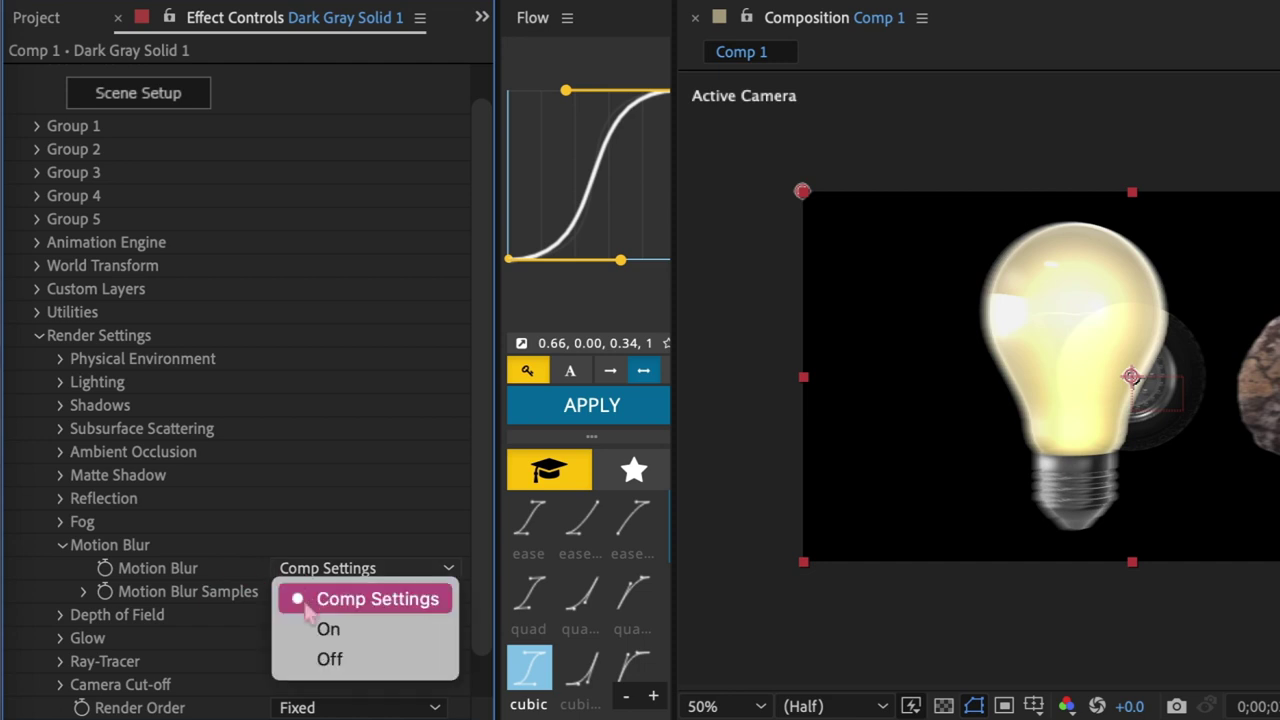
pyautogui.click(328, 628)
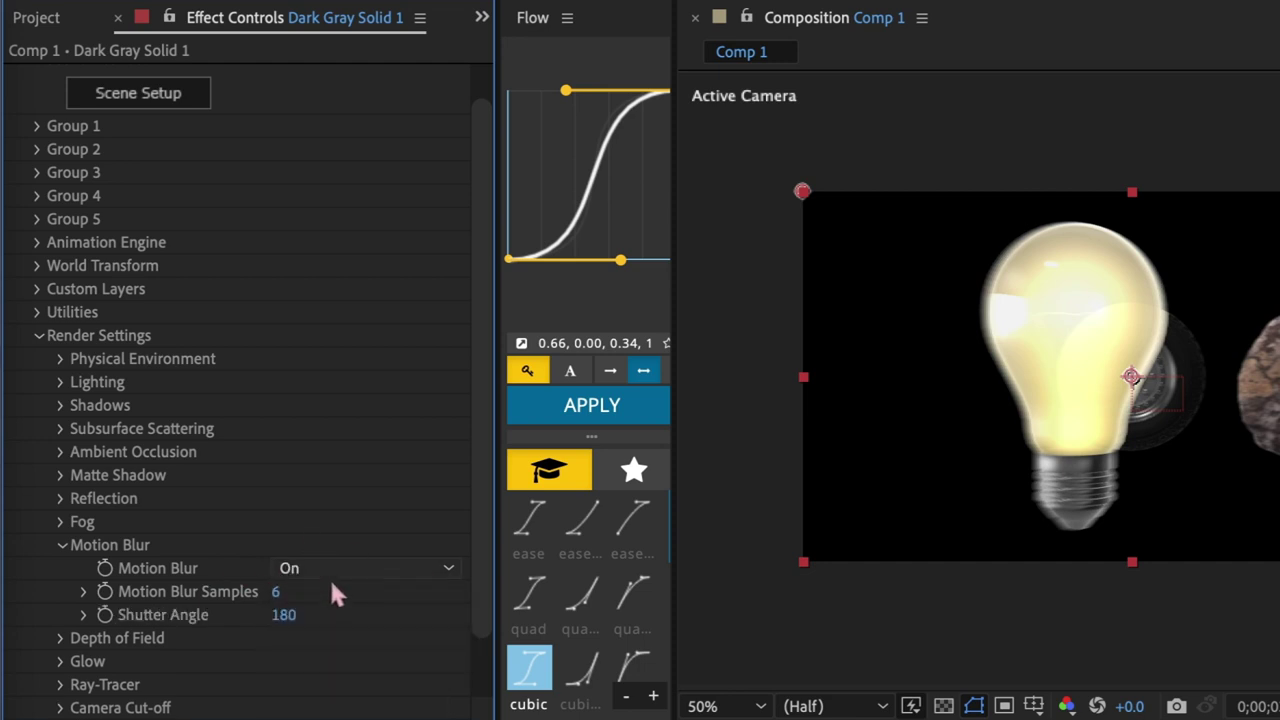
pyautogui.click(280, 592)
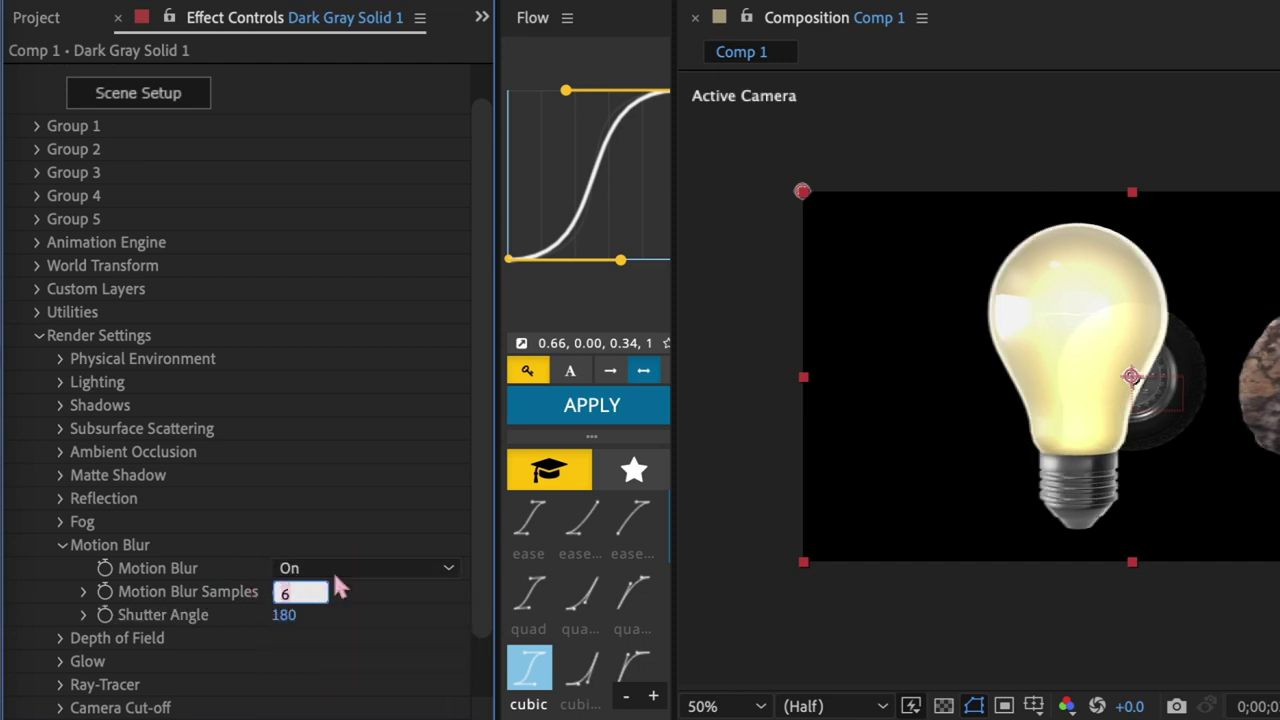
pyautogui.write('15')
pyautogui.click(286, 614)
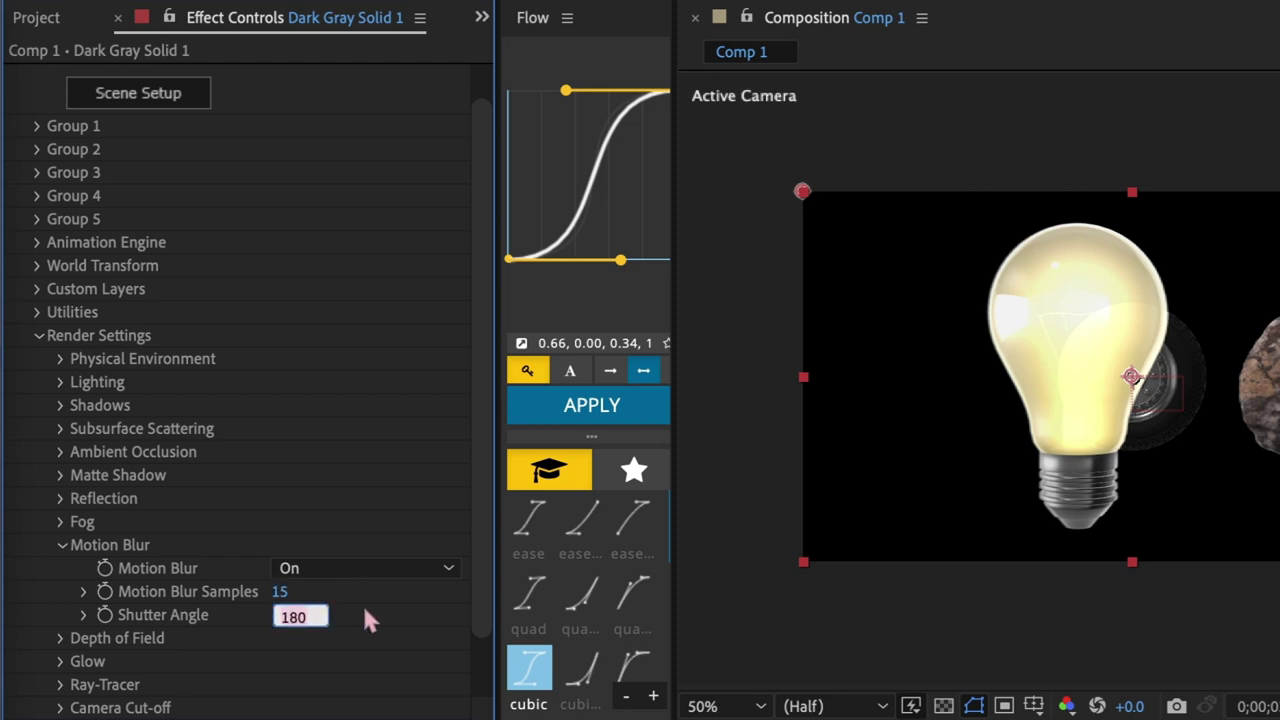
pyautogui.write('540')
pyautogui.press('Return')
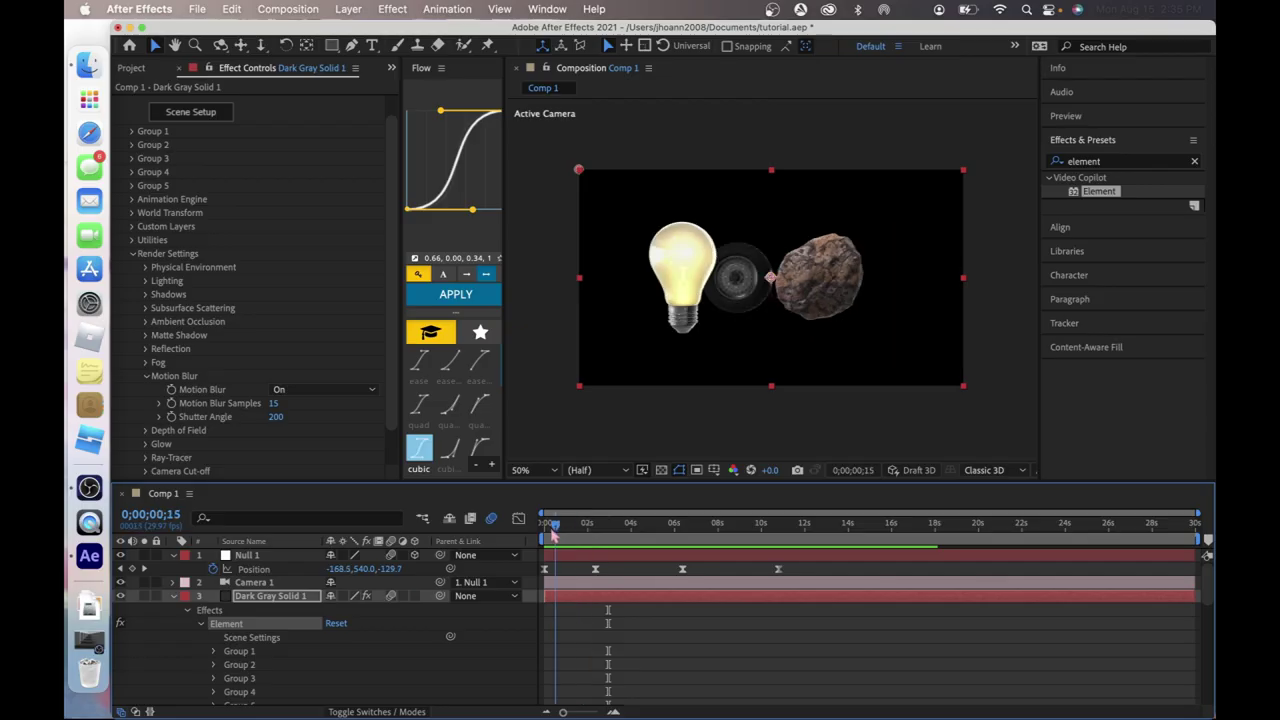
pyautogui.moveTo(551, 535); pyautogui.dragTo(543, 530)
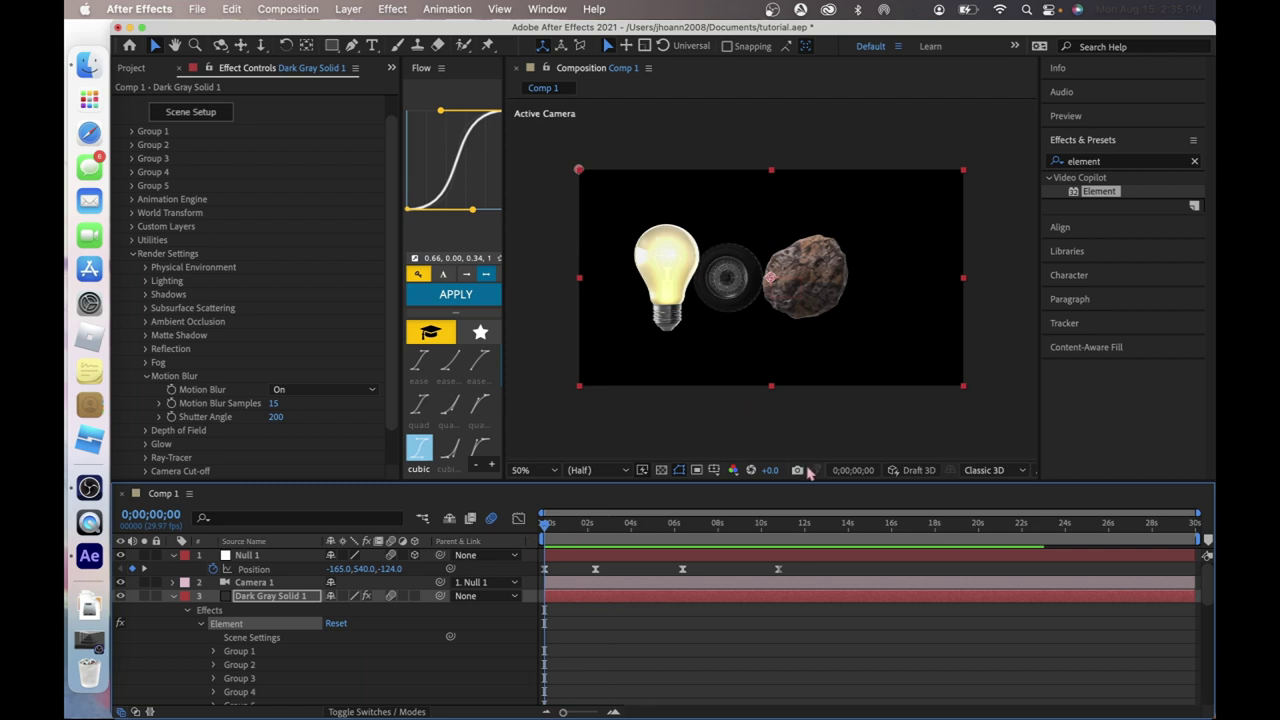
# Preview the motion-blurred fly-through, then scrub back to the opening frame at 0;00;00;00.
pyautogui.press('space')
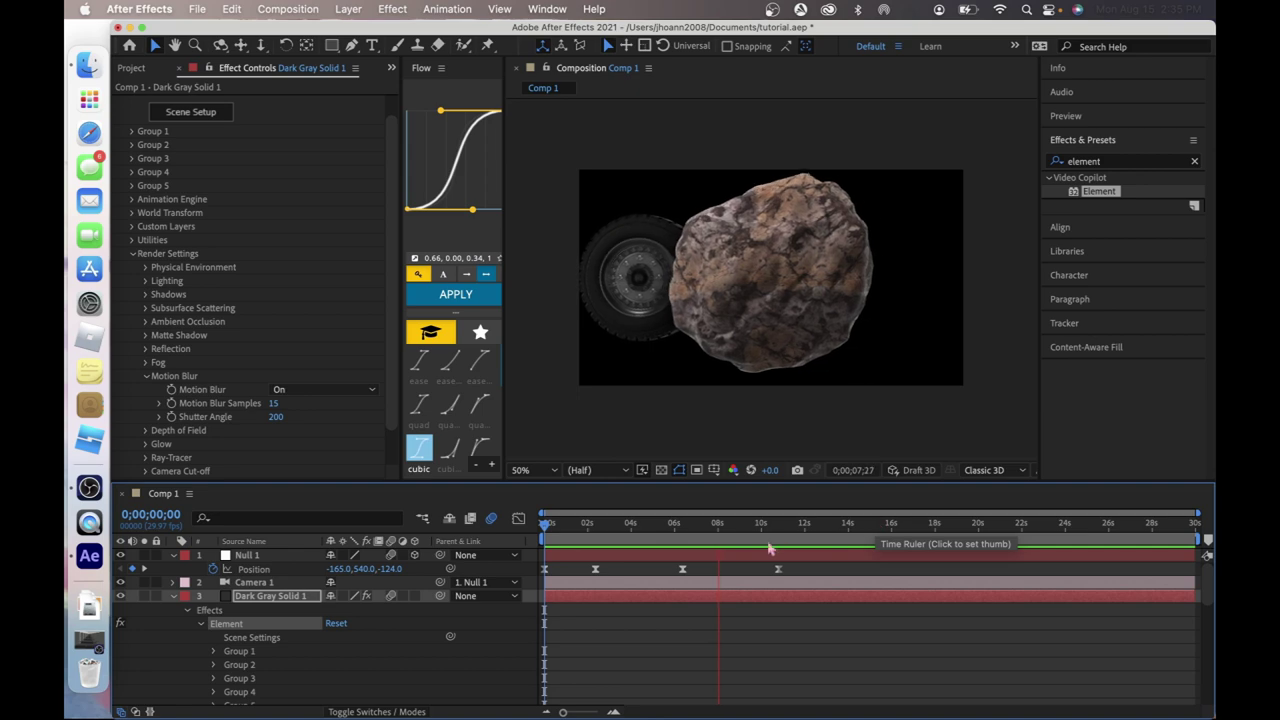
pyautogui.press('space')
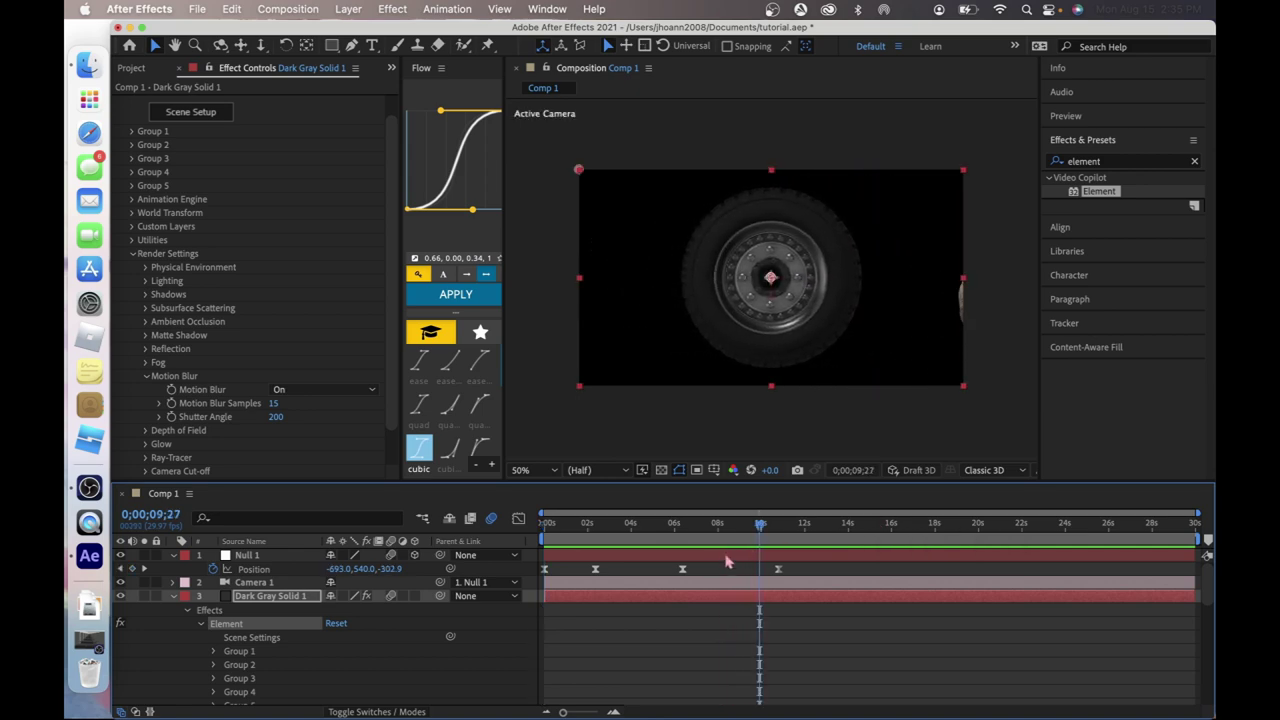
pyautogui.moveTo(738, 543); pyautogui.dragTo(536, 549)
pyautogui.rightClick(585, 556)
pyautogui.press('Escape')
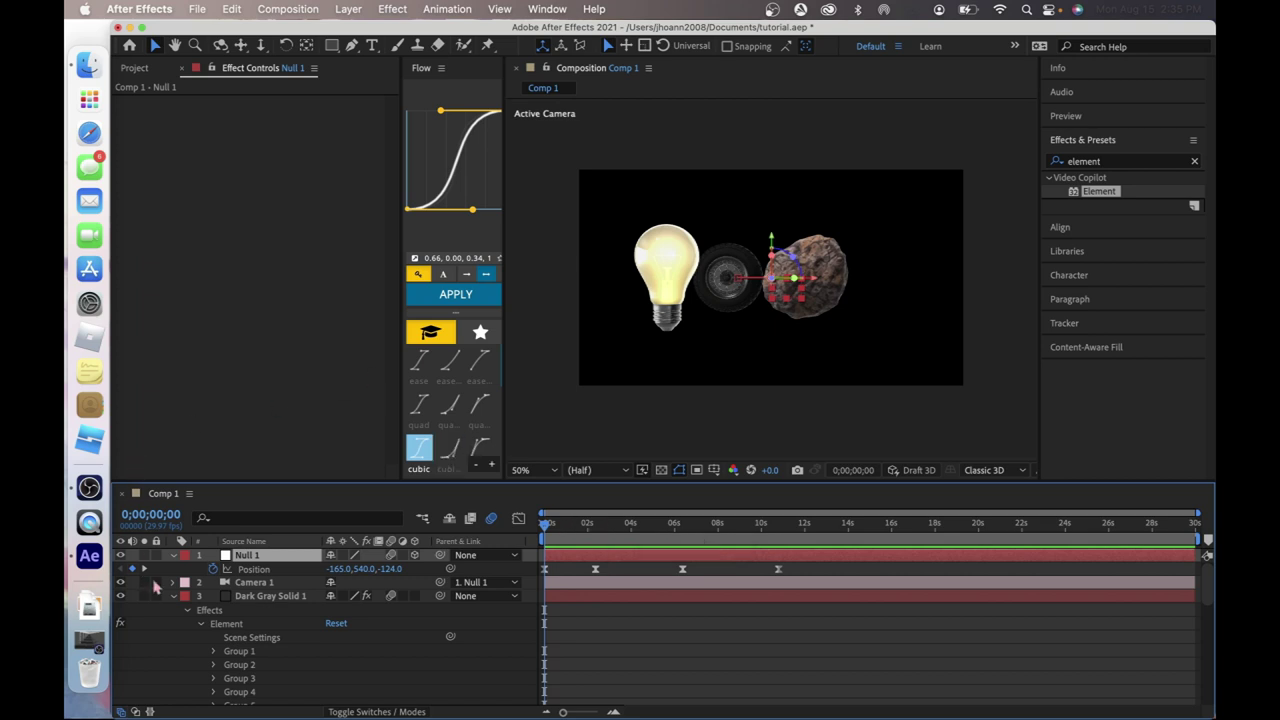
# Collapse Null 1's Position property and the solid's effect properties in the timeline.
pyautogui.click(178, 568)
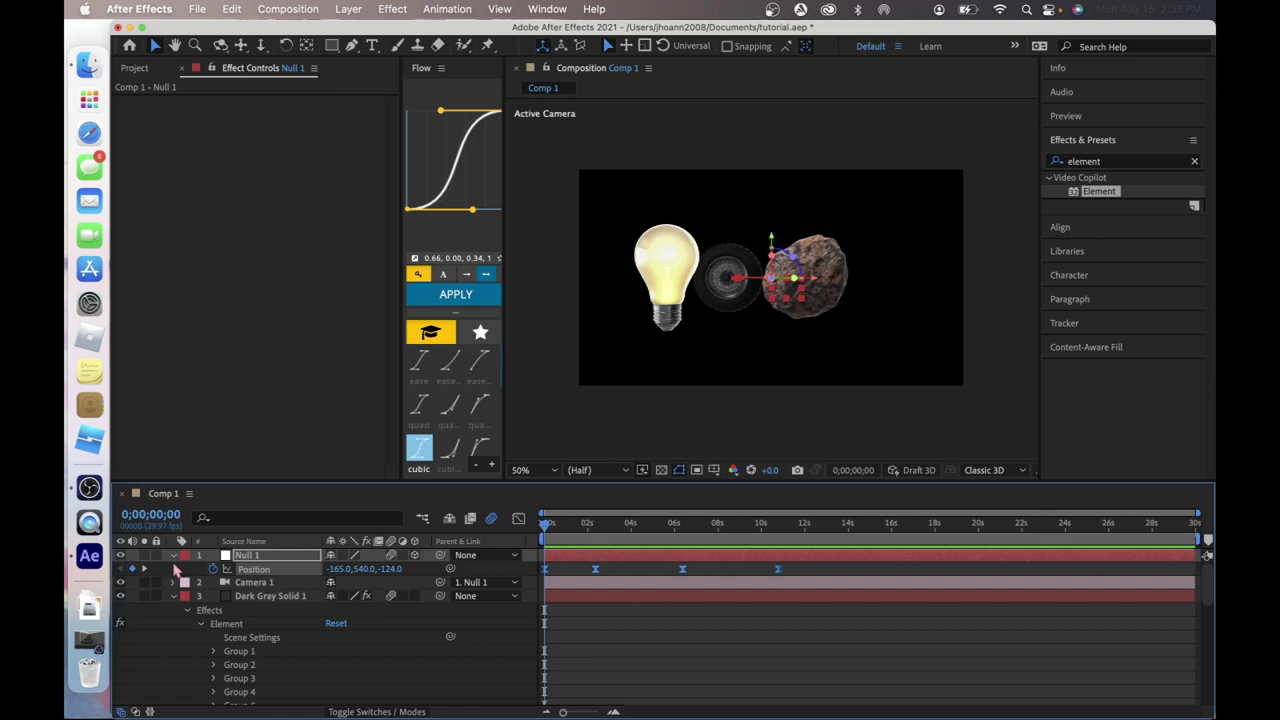
pyautogui.click(173, 555)
pyautogui.click(173, 596)
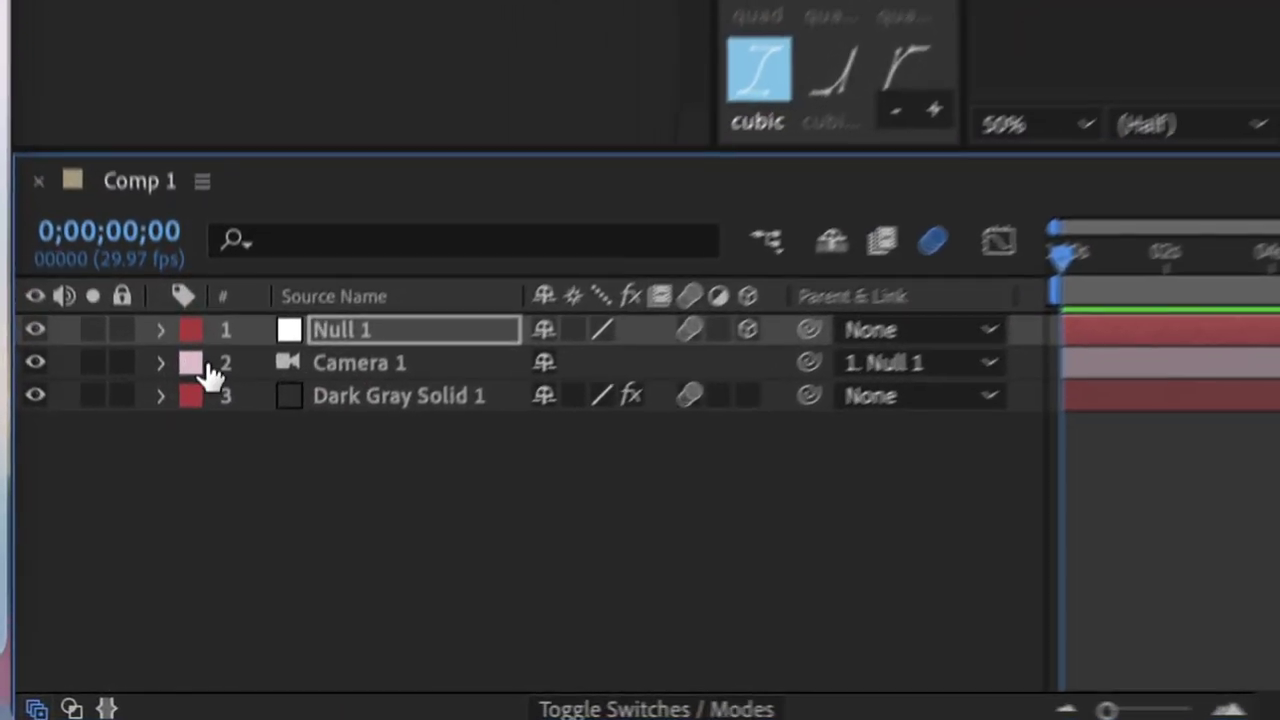
# Expand Camera 1's Camera Options and switch Depth of Field to On.
pyautogui.click(160, 363)
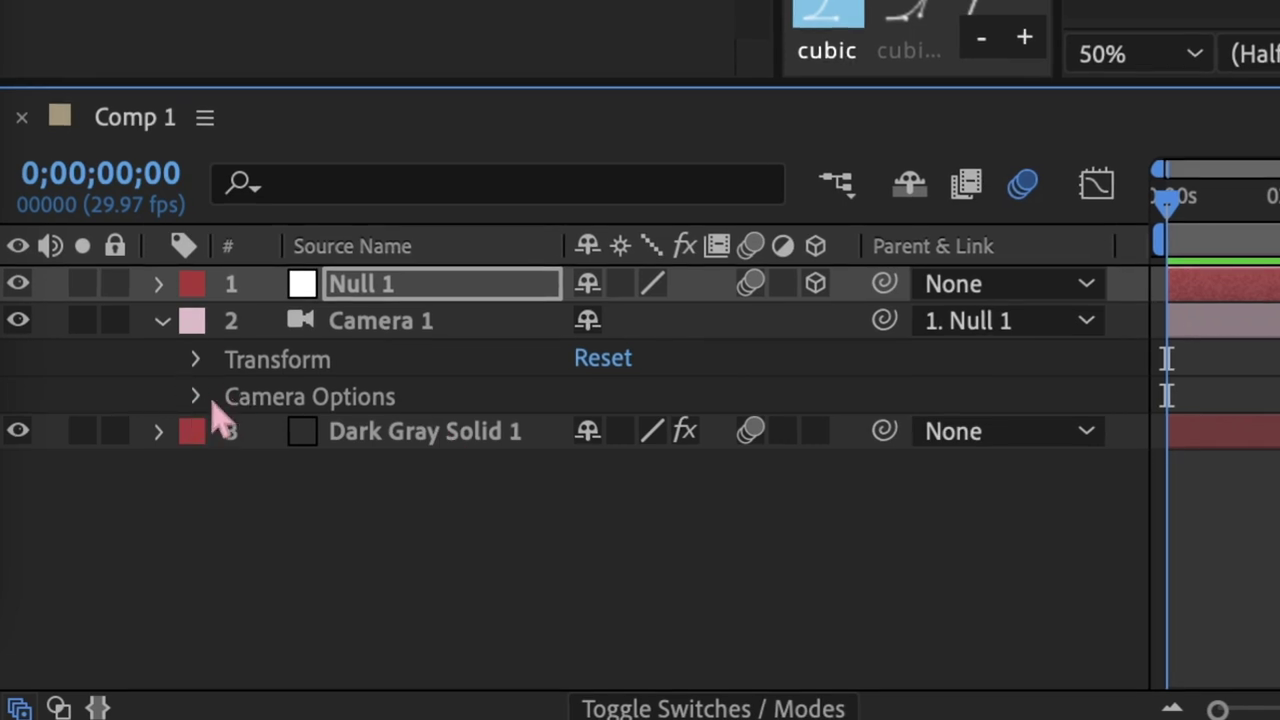
pyautogui.click(196, 398)
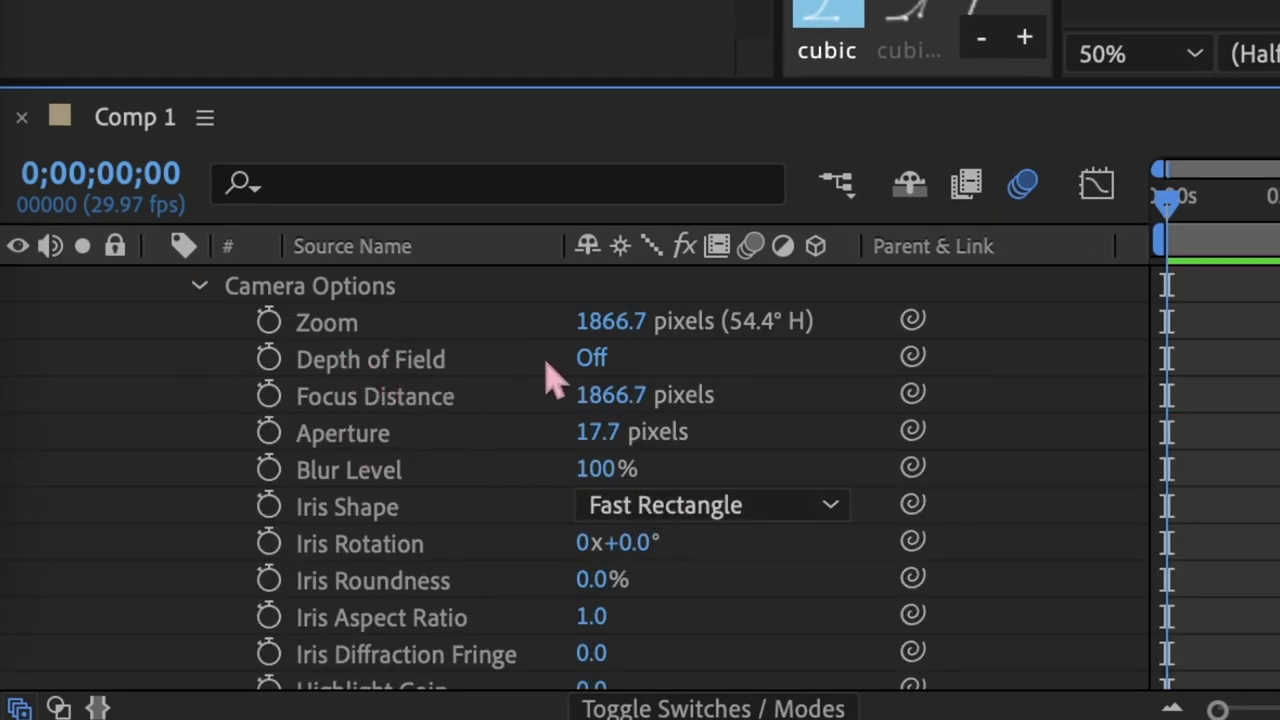
pyautogui.click(590, 360)
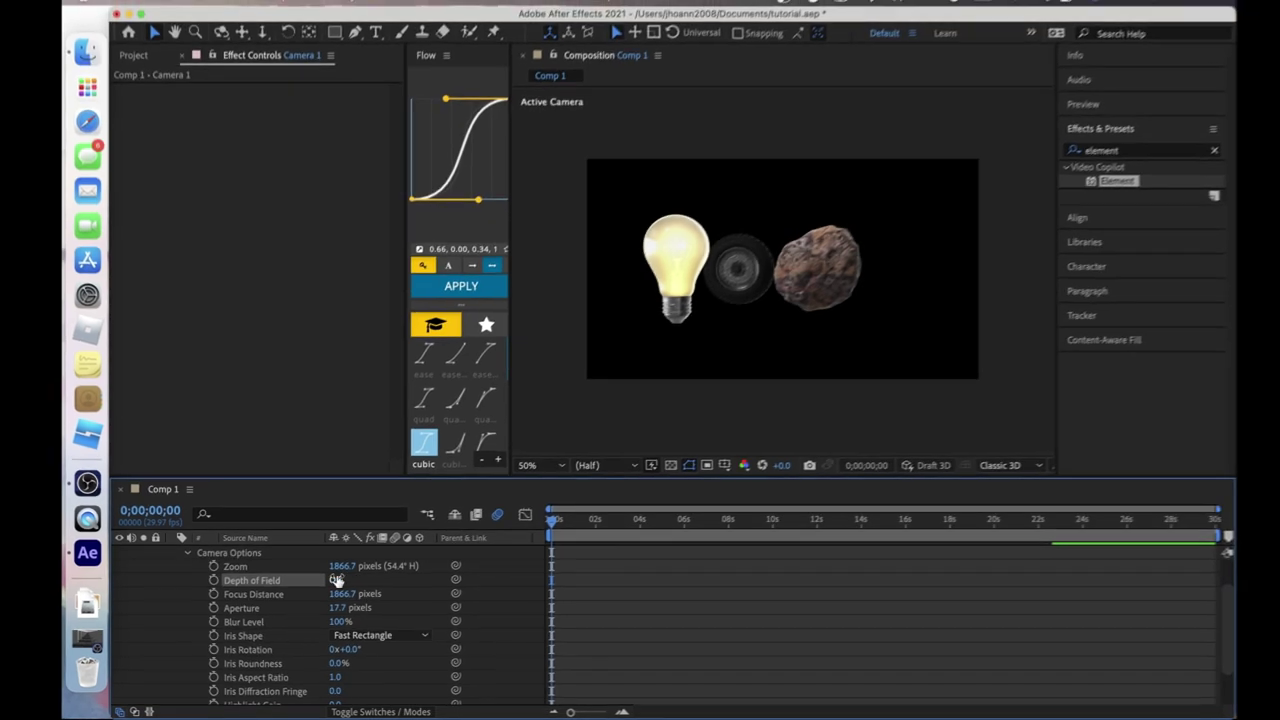
pyautogui.click(332, 583)
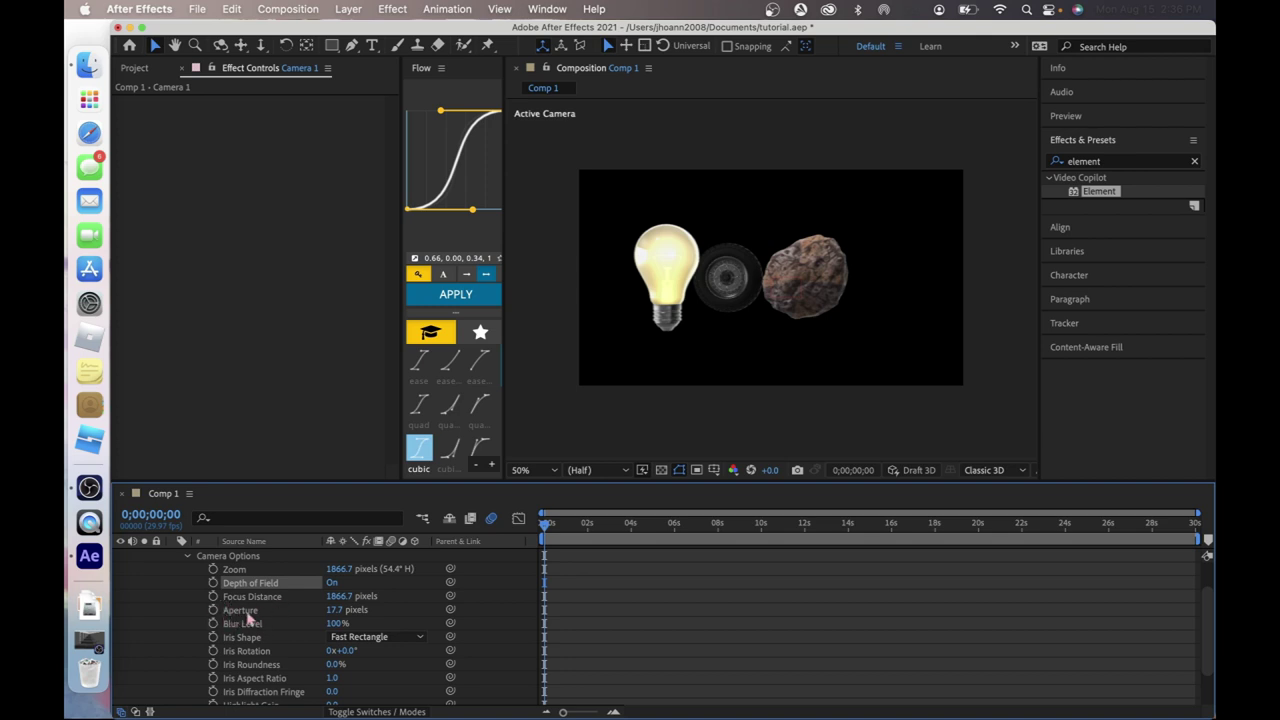
# Set Camera 1's Focus Distance to 434 px and Aperture to 241 px, then return to the first frame.
pyautogui.scroll(-1, 620, 636)
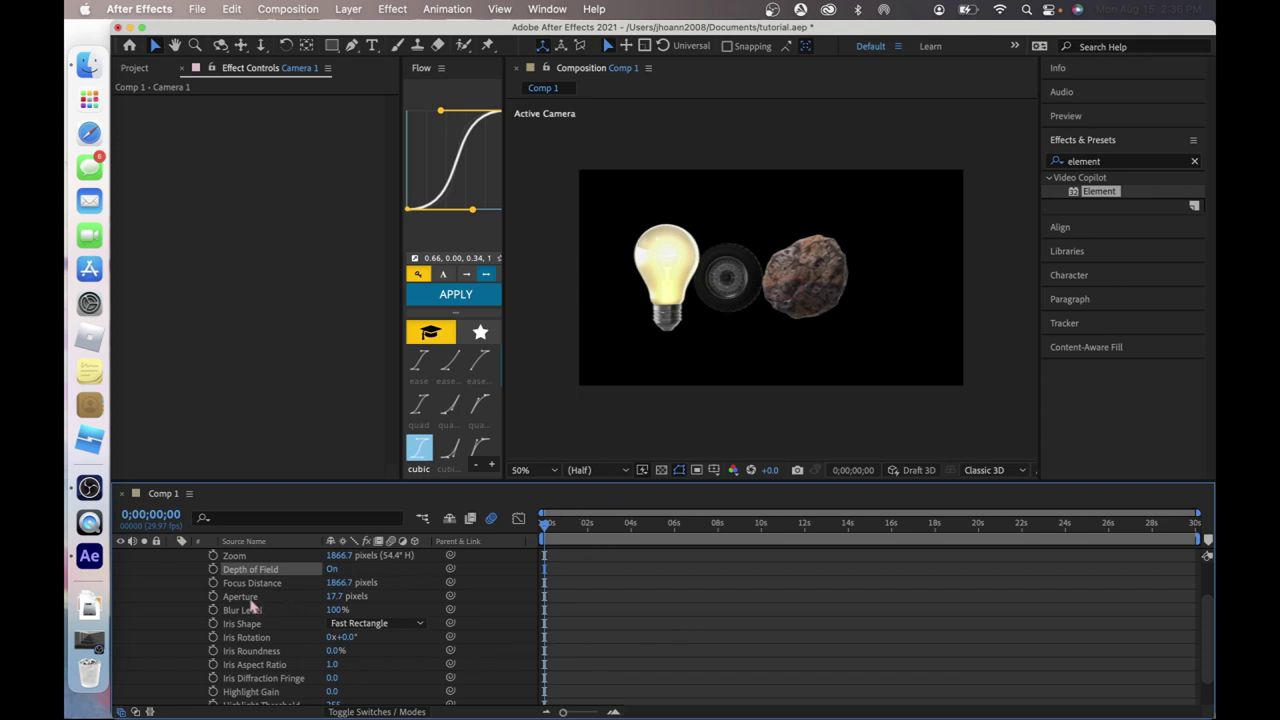
pyautogui.moveTo(348, 590); pyautogui.dragTo(315, 592)
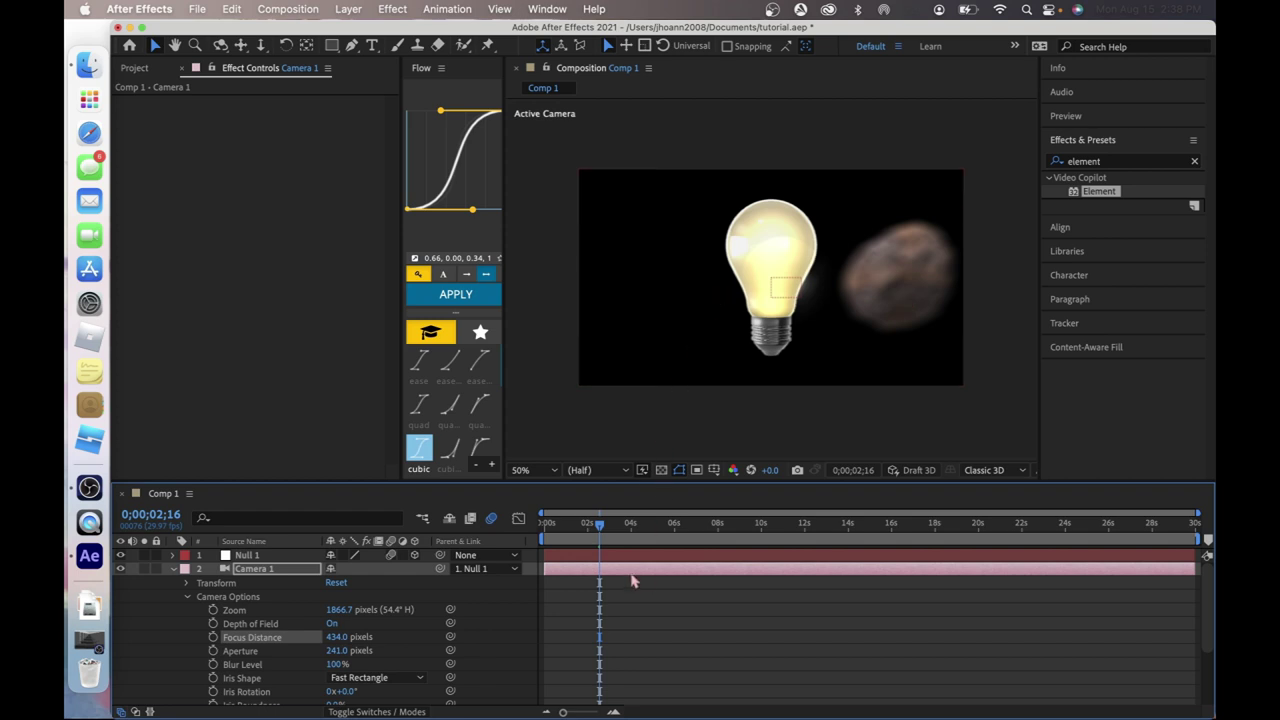
pyautogui.click(533, 523)
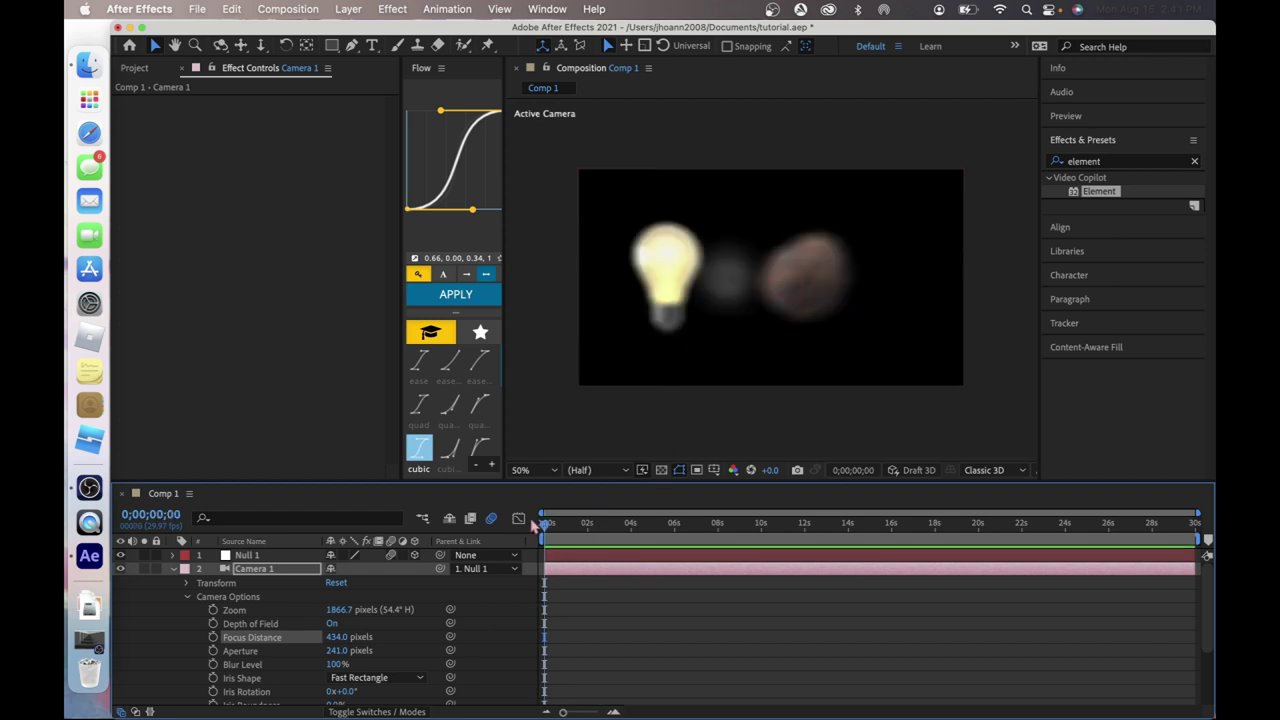
# Play and scrub the fly-through with Null 1 selected, stopping near 0;00;10;12 on the blurred tire.
pyautogui.press('space')
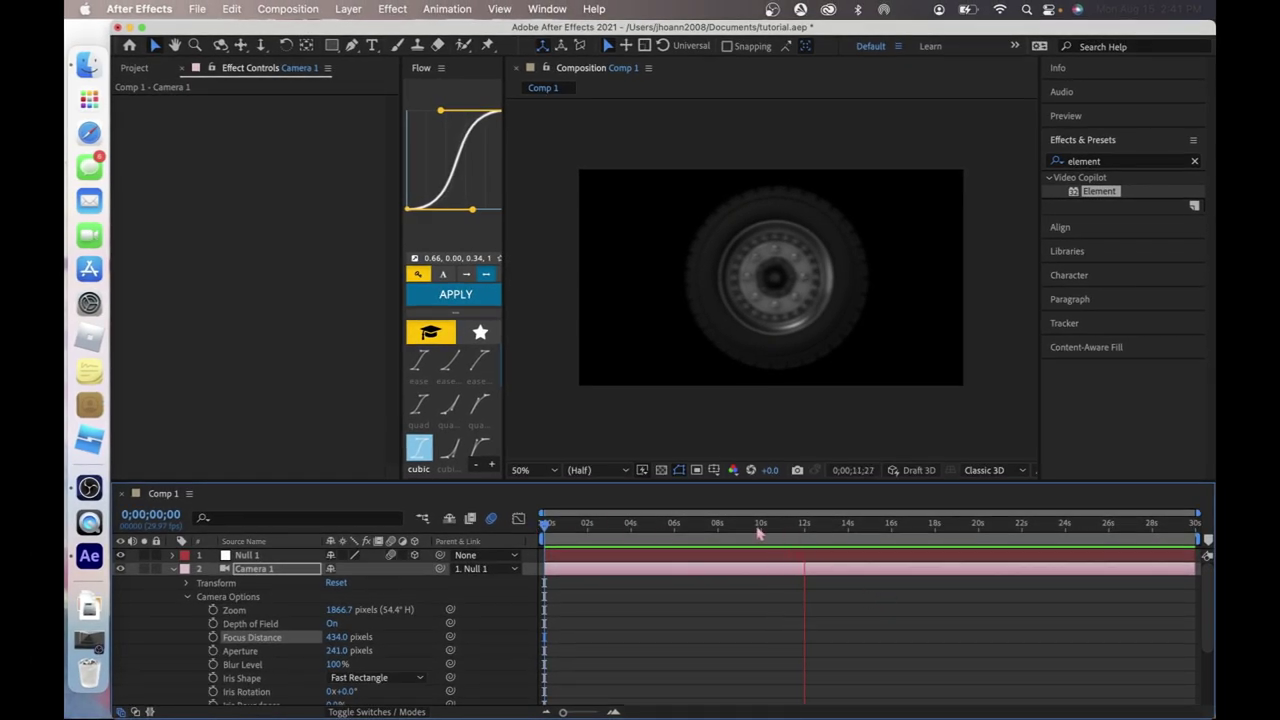
pyautogui.moveTo(757, 529); pyautogui.dragTo(606, 539)
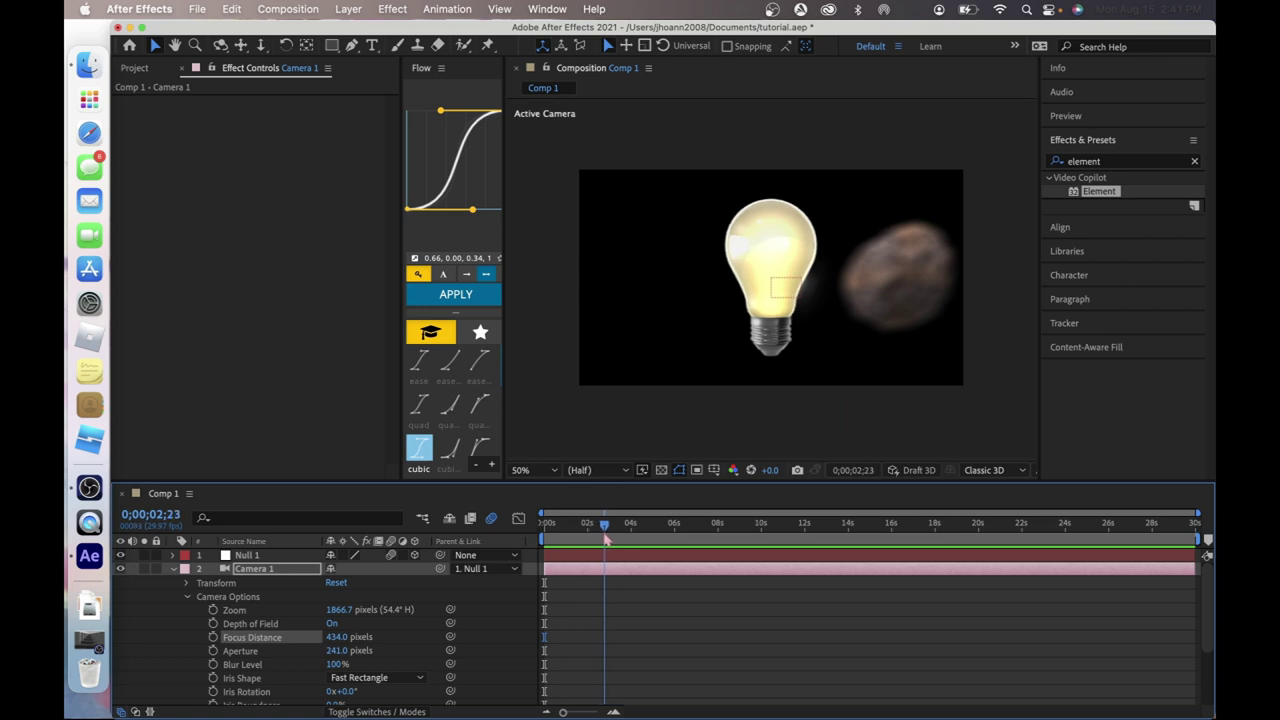
pyautogui.click(596, 556)
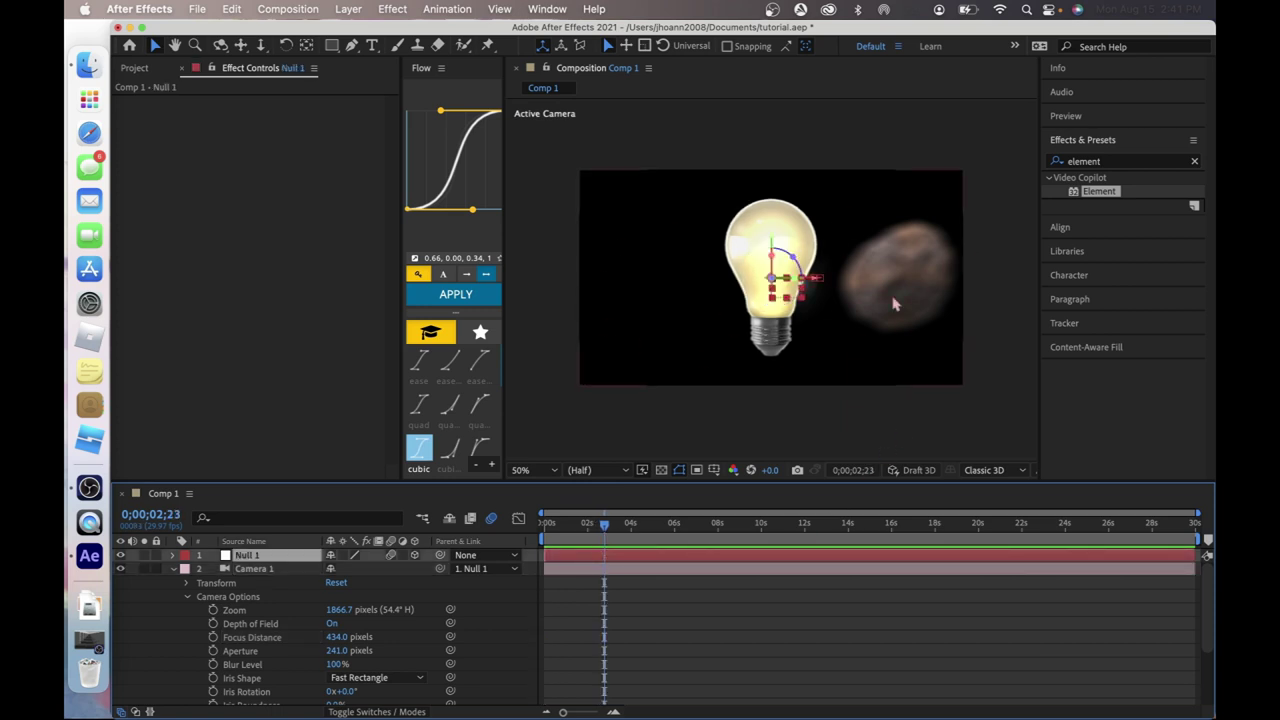
pyautogui.moveTo(604, 524); pyautogui.dragTo(756, 532)
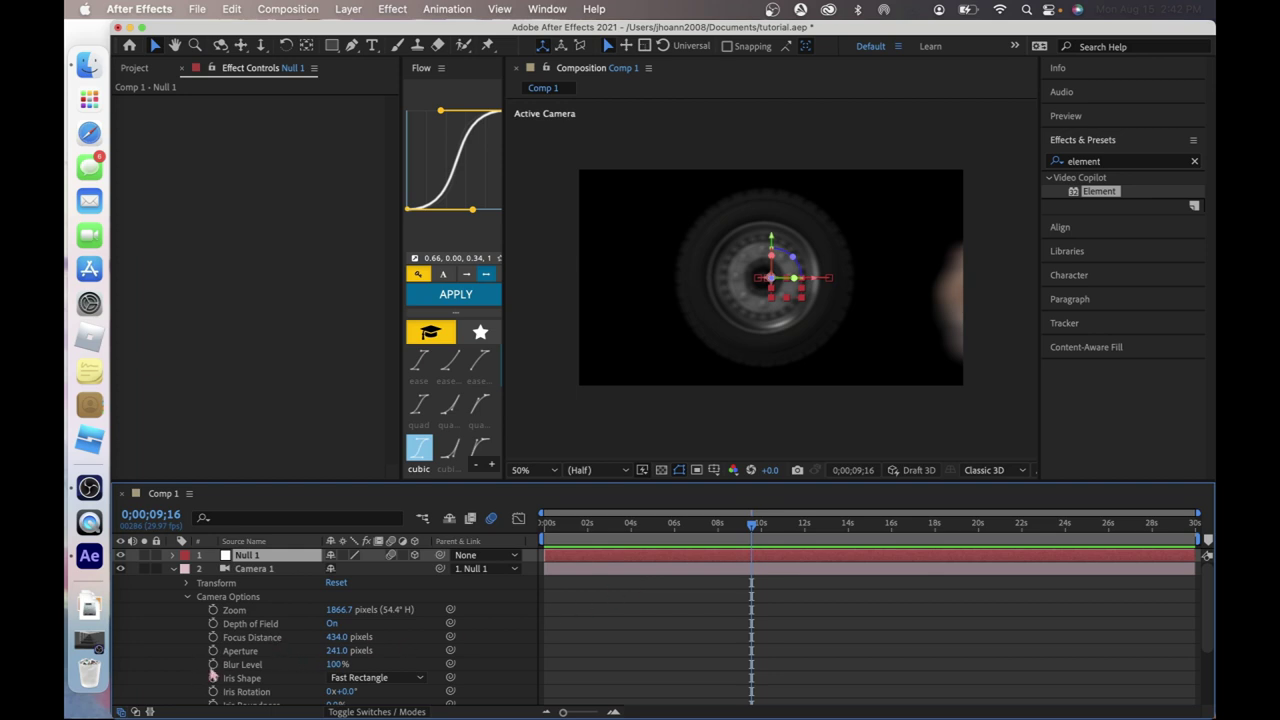
pyautogui.moveTo(752, 526); pyautogui.dragTo(773, 527)
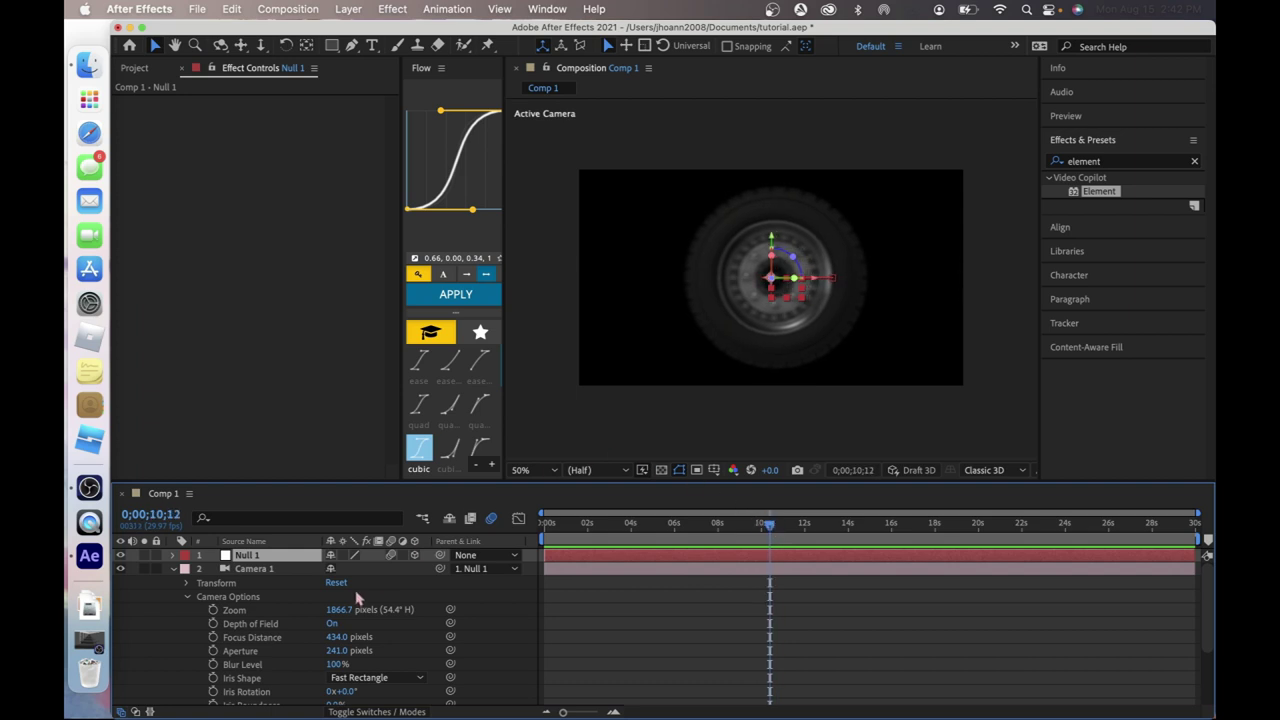
# Keyframe Blur Level at 100% near 10;12 and 0% at 11;04, then scrub back to check.
pyautogui.click(213, 664)
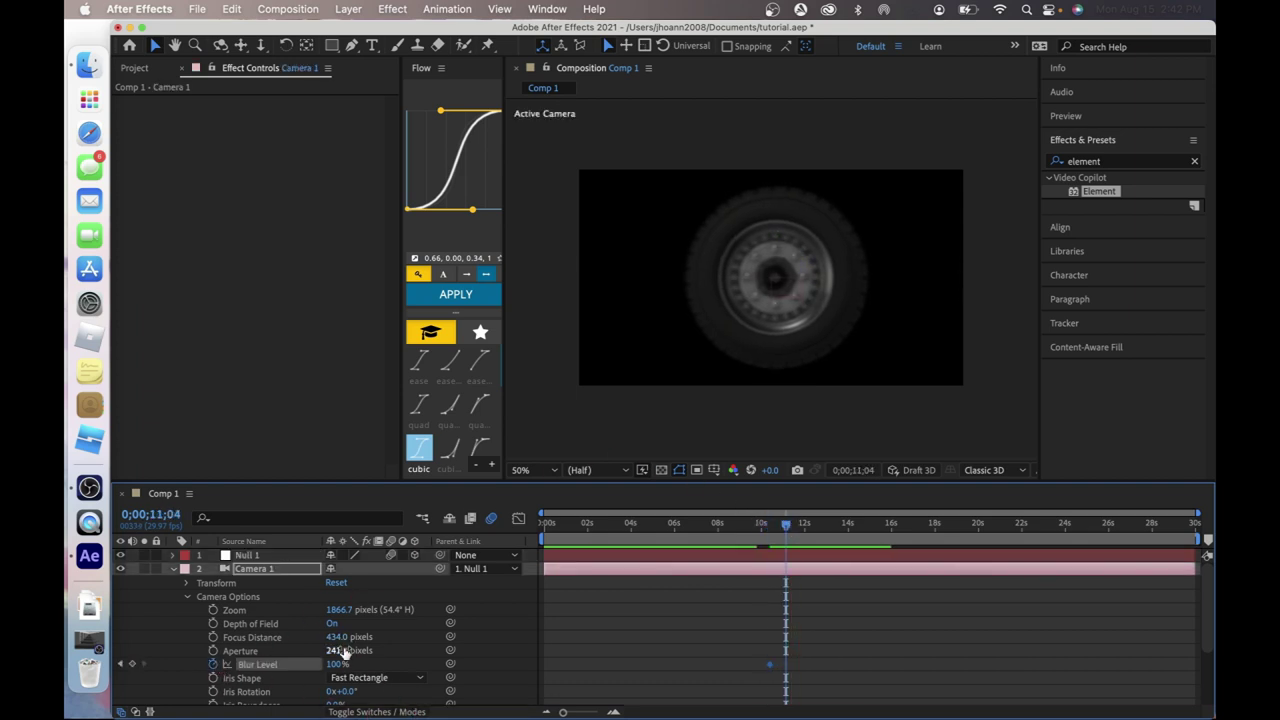
pyautogui.moveTo(337, 666); pyautogui.dragTo(228, 664)
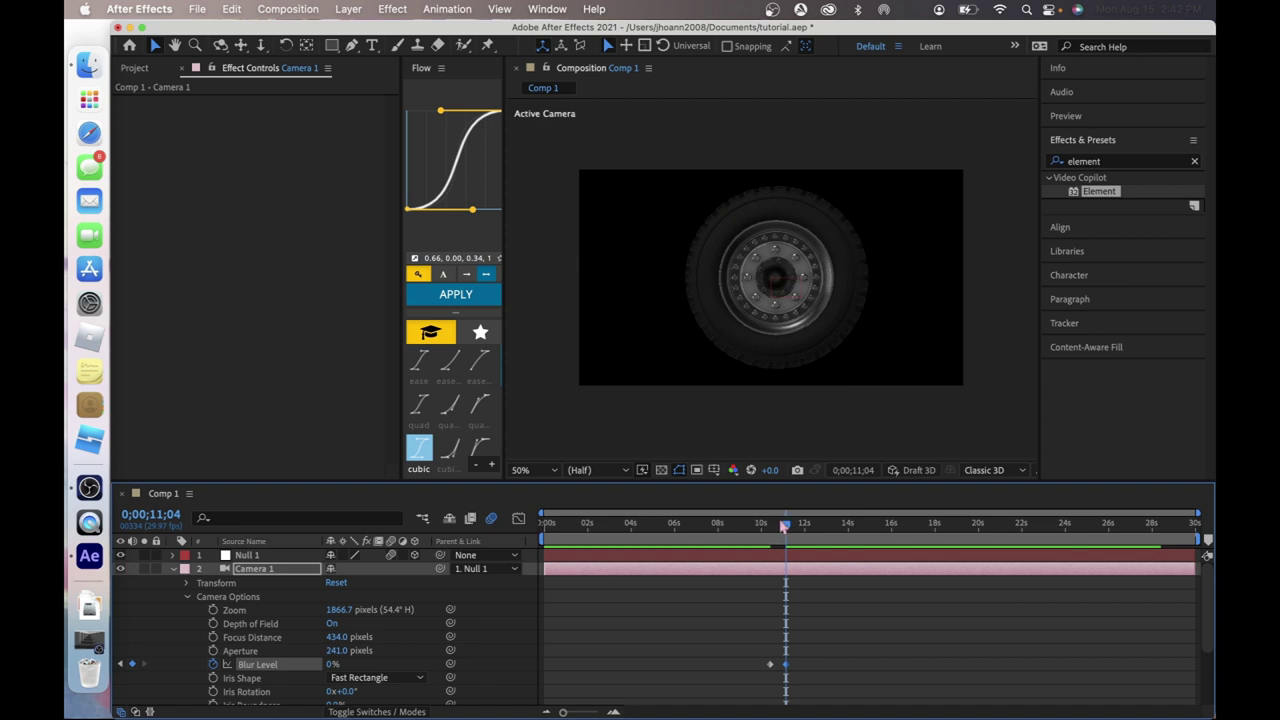
pyautogui.moveTo(788, 535); pyautogui.dragTo(776, 535)
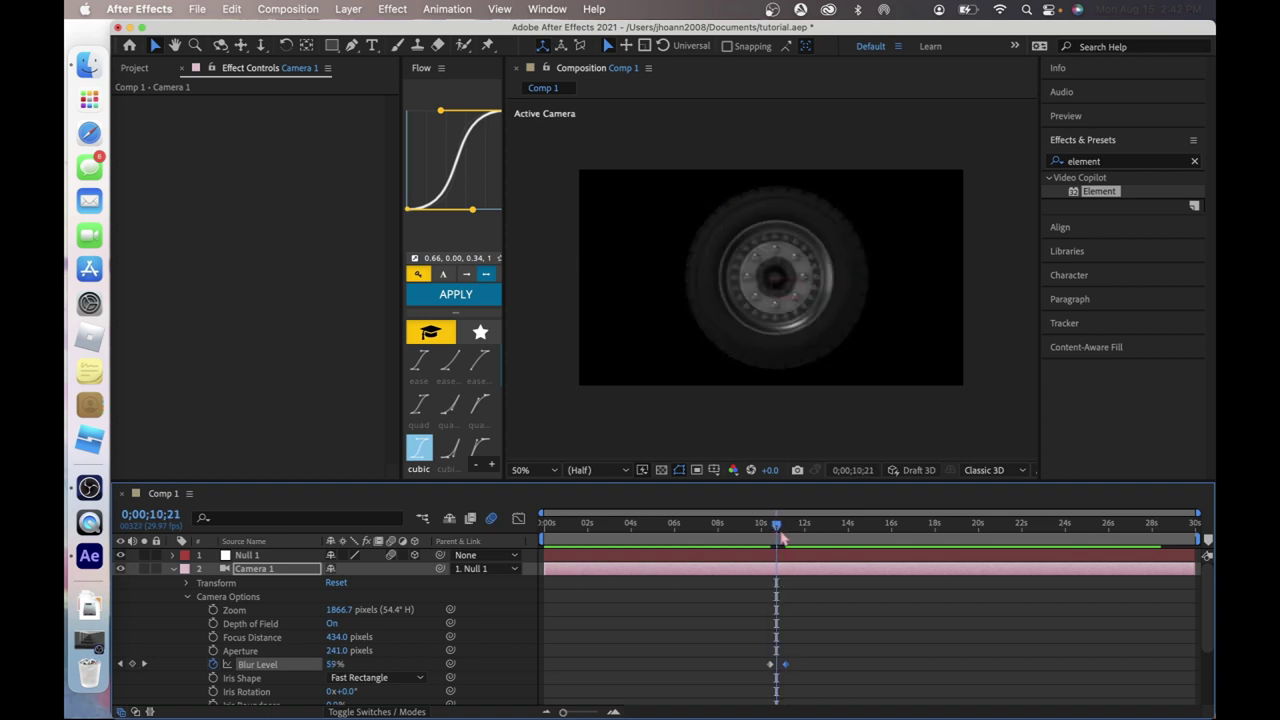
pyautogui.press('space')
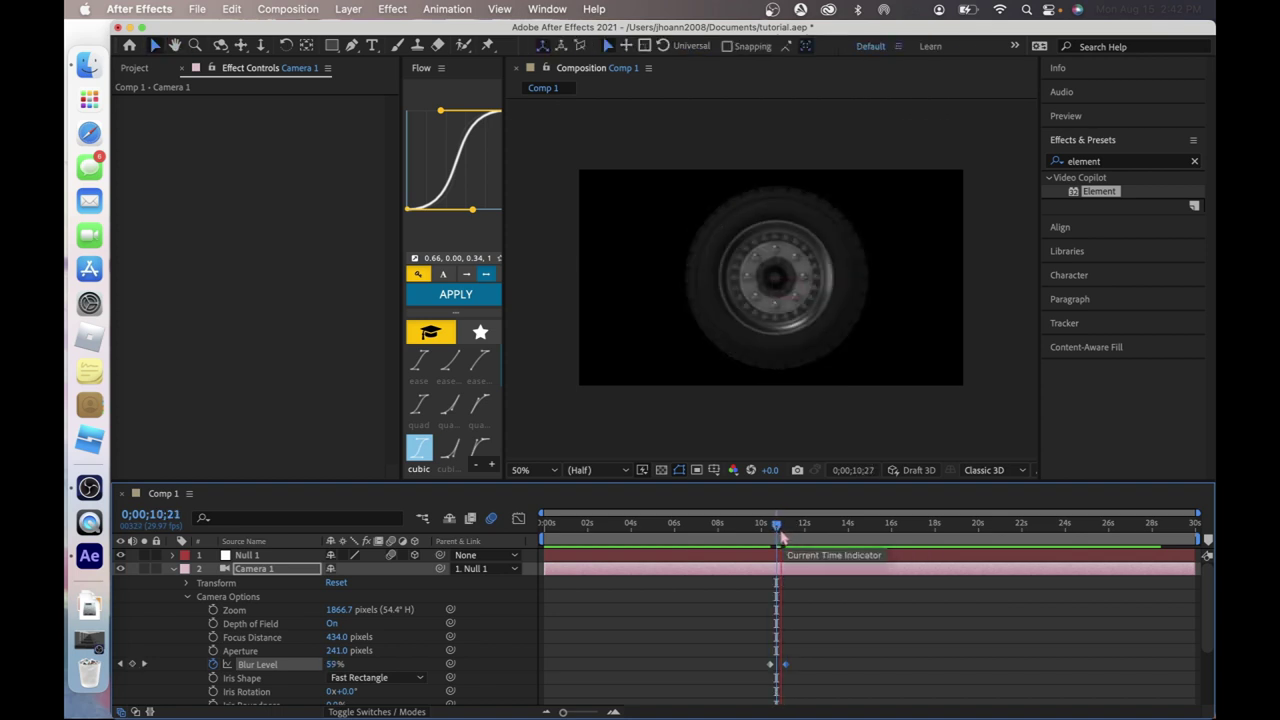
pyautogui.moveTo(778, 538); pyautogui.dragTo(746, 540)
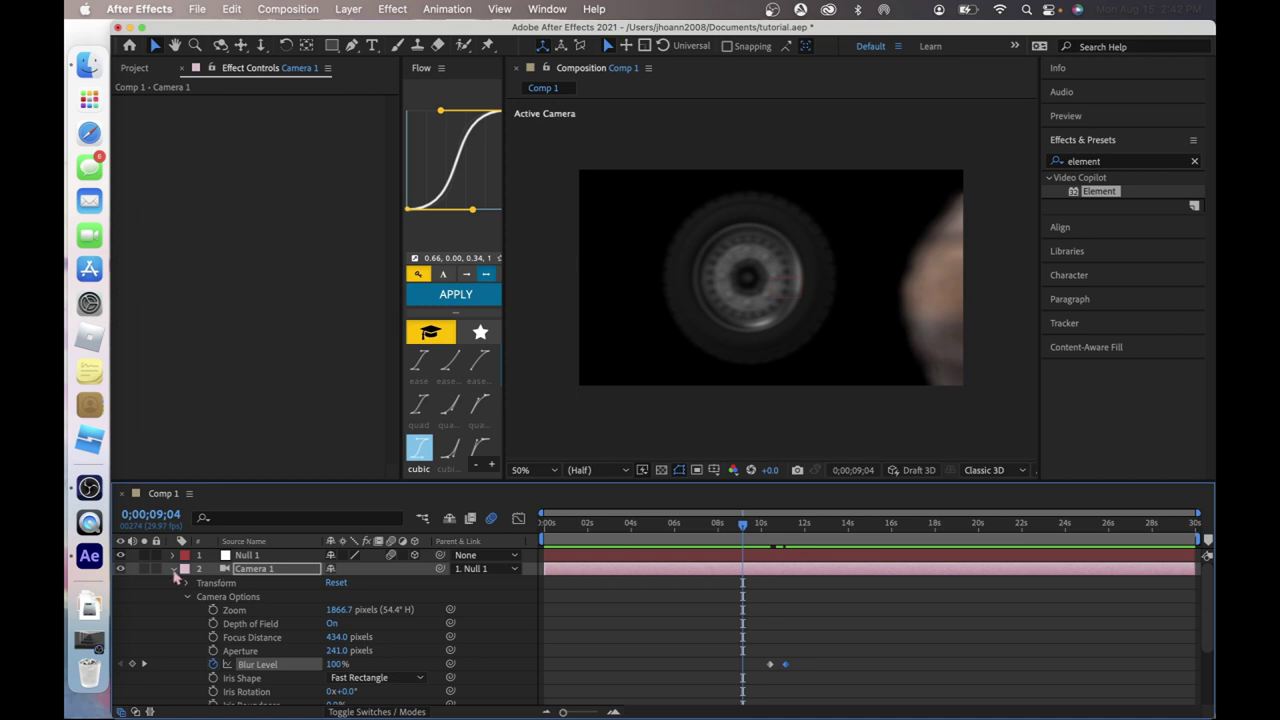
# Collapse Camera 1's properties so Null 1, Camera 1 and Dark Gray Solid 1 list compactly.
pyautogui.click(174, 568)
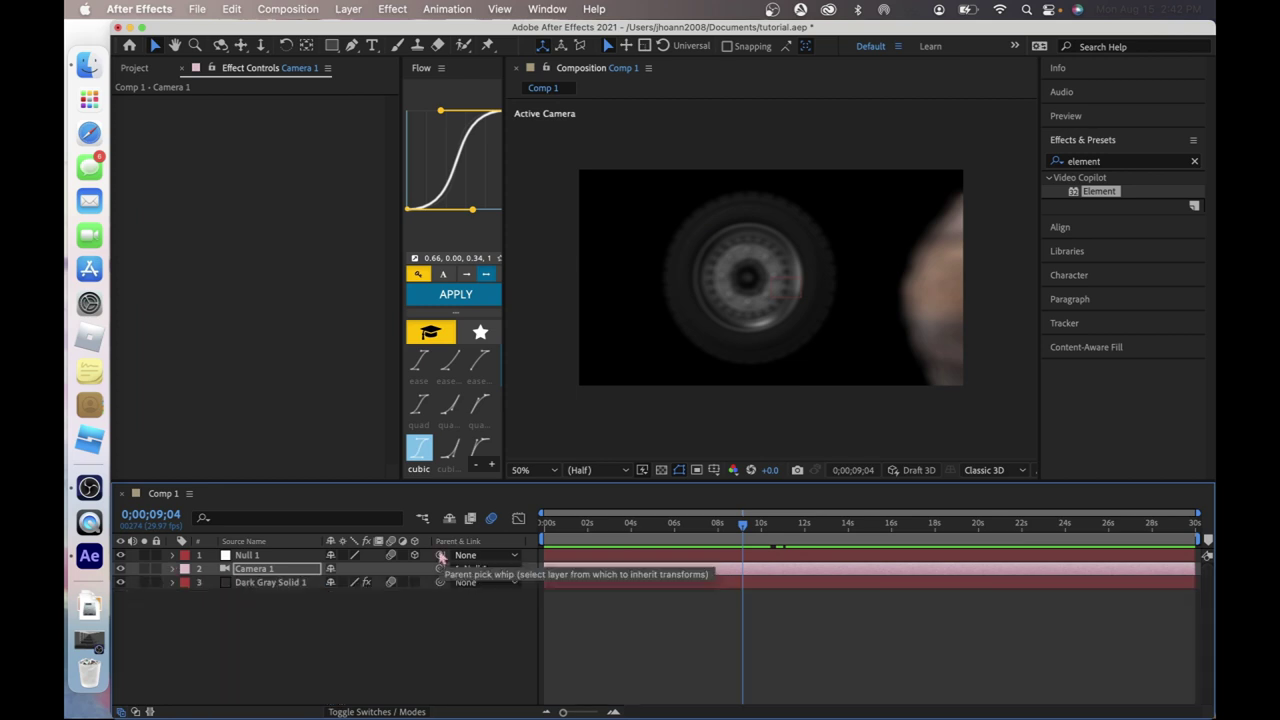